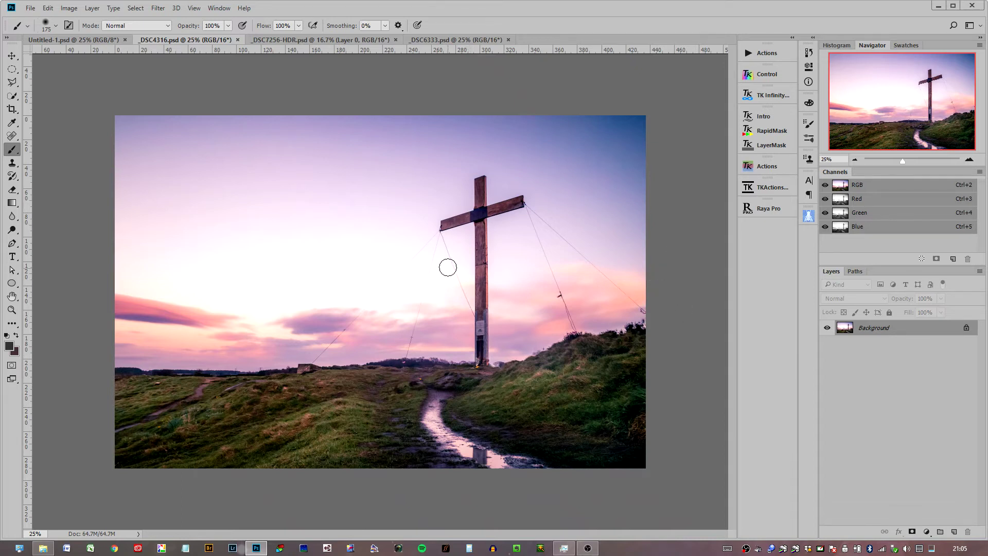
Examine the halo along the edges of the cross's left arm in _DSC4316.psd at 400% zoom.
{"action": "left_click", "coordinate": [969, 160]}
{"action": "left_click", "coordinate": [969, 160]}
{"action": "left_click", "coordinate": [969, 160]}
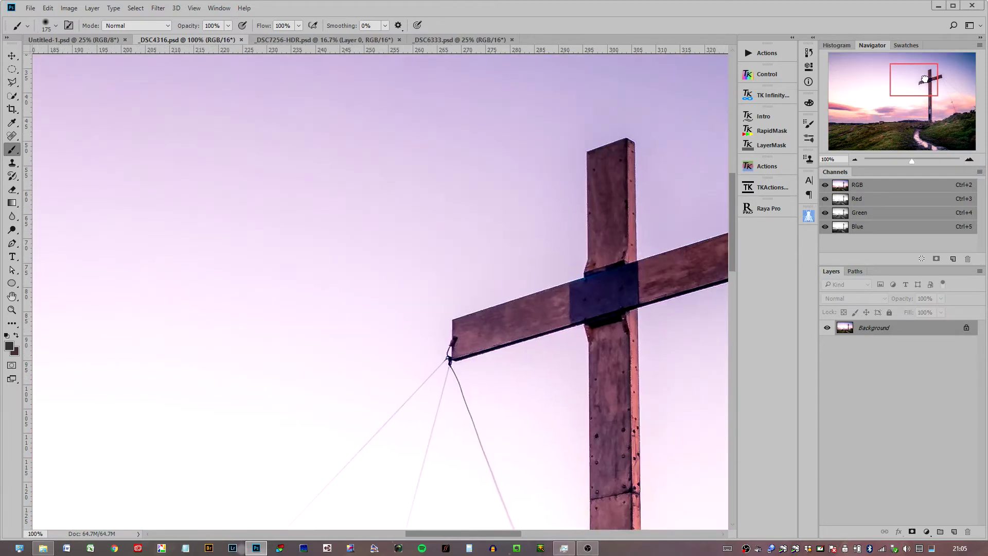
{"action": "left_click", "coordinate": [911, 82]}
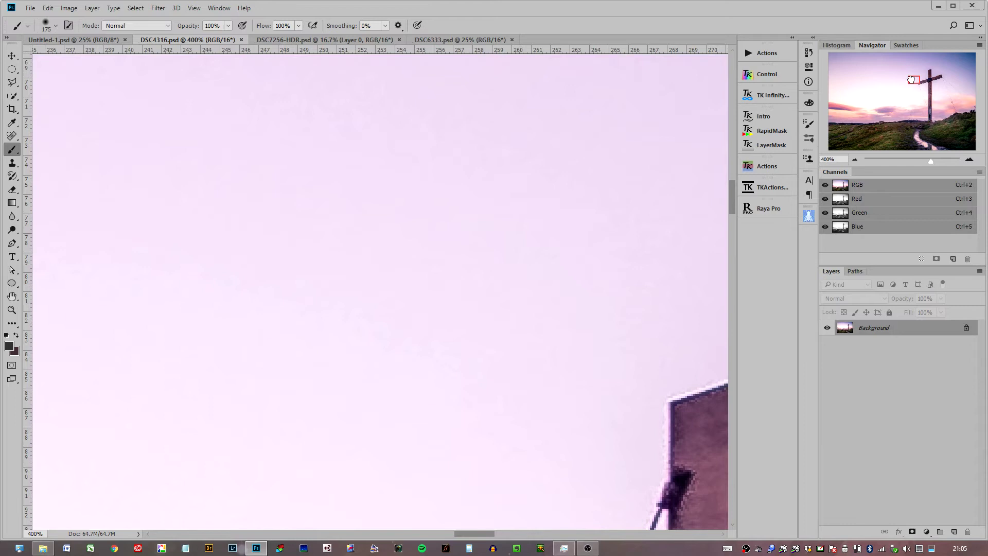
{"action": "key", "text": "ctrl+plus"}
{"action": "left_click_drag", "start_coordinate": [919, 82], "coordinate": [922, 80]}
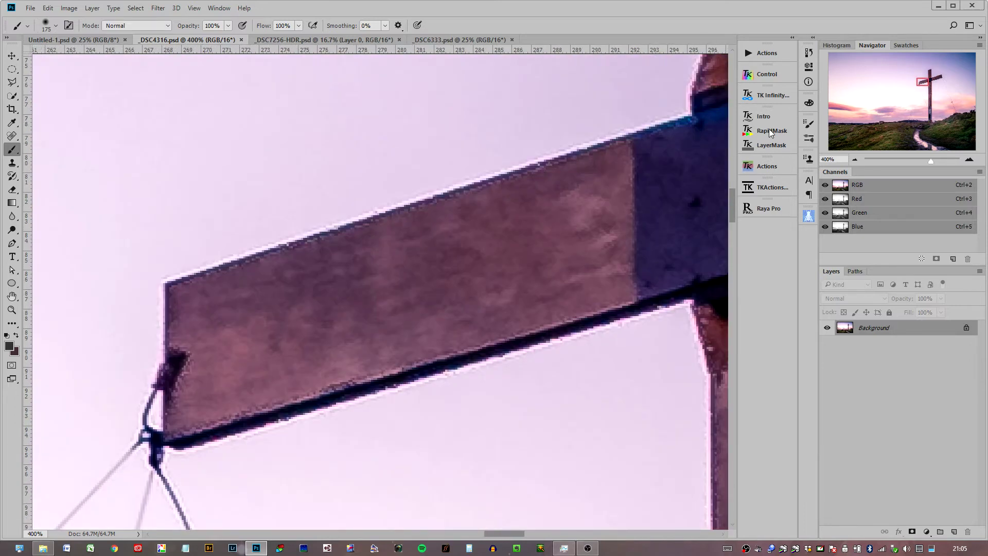
Reduce the brush size to 8 px and inspect the edges around the cross's centre joint and right arm.
{"action": "key", "text": "bracketleft"}
{"action": "key", "text": "bracketleft"}
{"action": "key", "text": "bracketleft"}
{"action": "key", "text": "bracketleft"}
{"action": "key", "text": "bracketleft"}
{"action": "key", "text": "bracketleft"}
{"action": "key", "text": "bracketleft"}
{"action": "key", "text": "bracketleft"}
{"action": "key", "text": "bracketleft"}
{"action": "key", "text": "bracketleft"}
{"action": "key", "text": "bracketleft"}
{"action": "key", "text": "bracketleft"}
{"action": "key", "text": "bracketleft"}
{"action": "key", "text": "bracketleft"}
{"action": "key", "text": "bracketleft"}
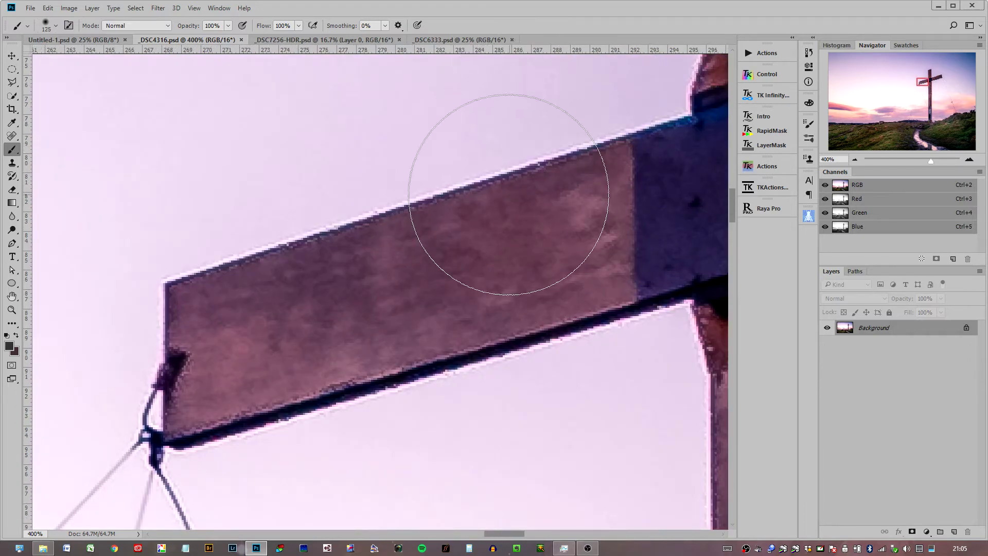
{"action": "key", "text": "bracketleft"}
{"action": "key", "text": "bracketleft"}
{"action": "key", "text": "bracketleft"}
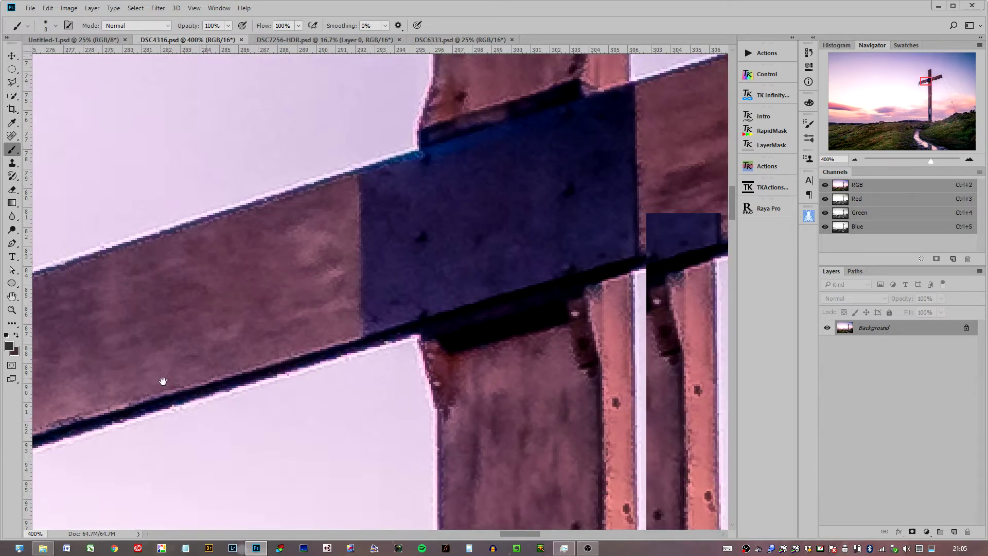
{"action": "left_click_drag", "start_coordinate": [482, 344], "coordinate": [163, 381]}
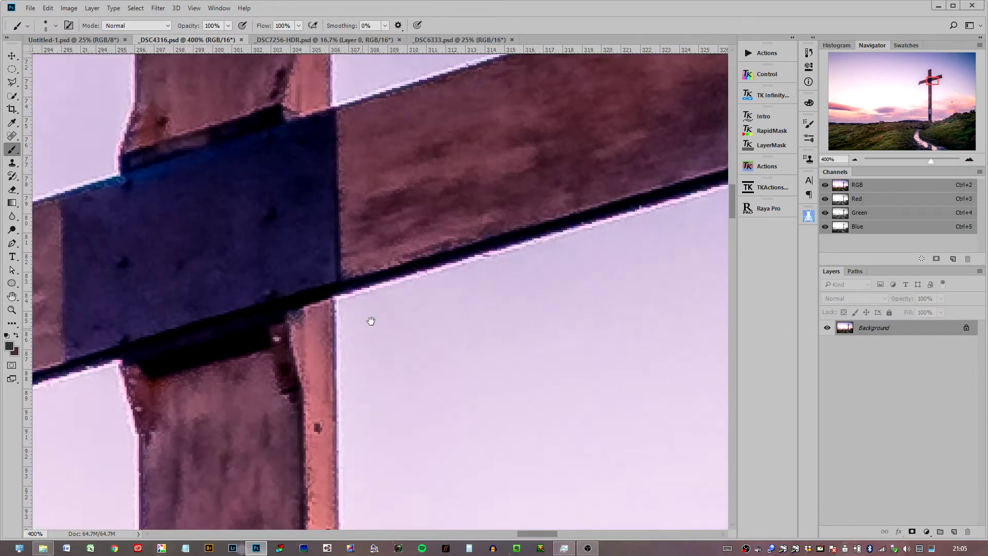
{"action": "left_click_drag", "start_coordinate": [312, 346], "coordinate": [382, 332]}
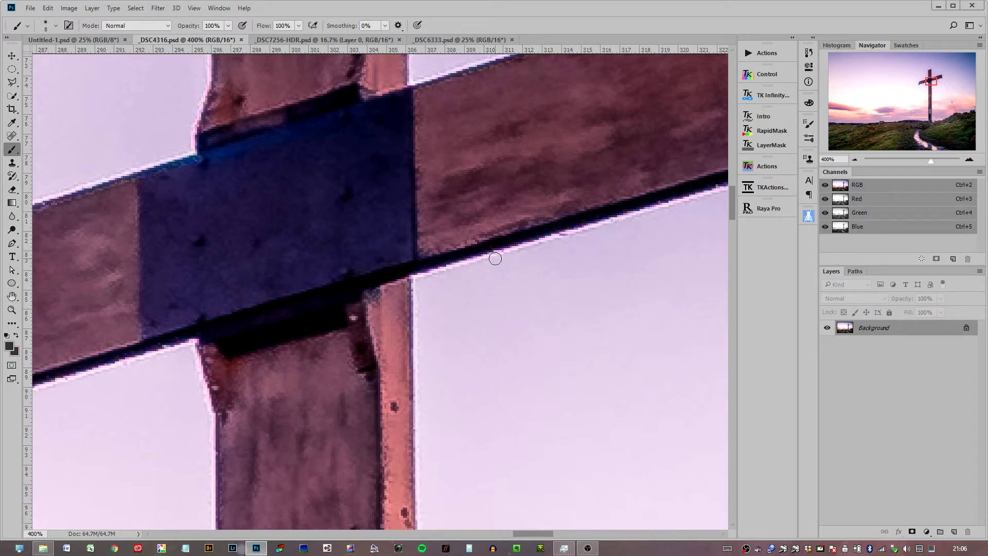
Switch to the Untitled-1.psd document and duplicate its Background layer.
{"action": "left_click", "coordinate": [62, 40]}
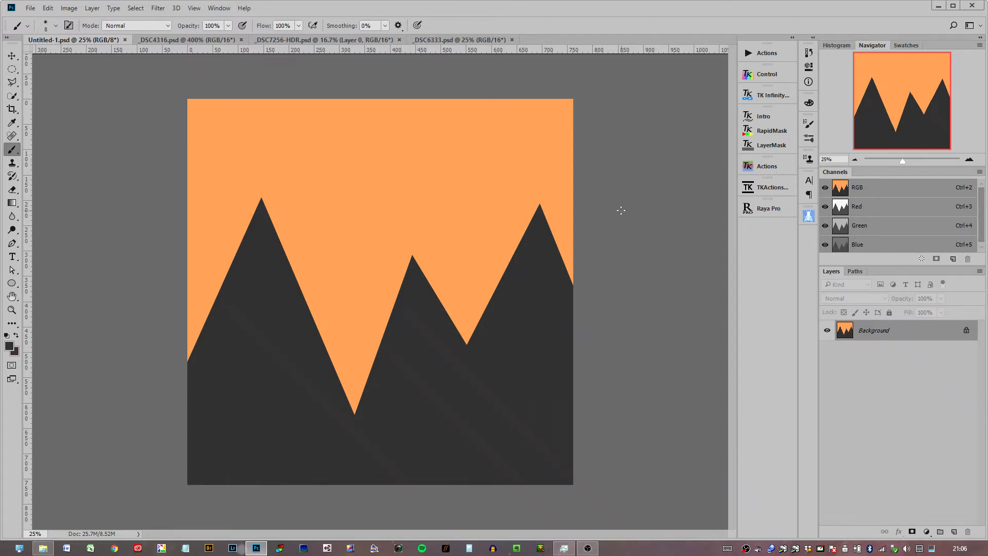
{"action": "left_click", "coordinate": [970, 159]}
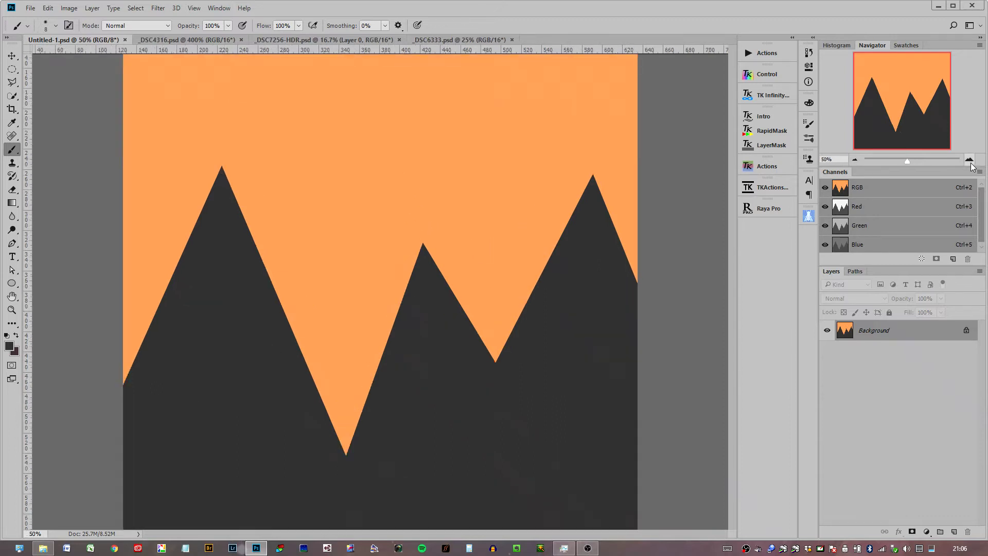
{"action": "left_click", "coordinate": [969, 159]}
{"action": "left_click", "coordinate": [969, 160]}
{"action": "left_click", "coordinate": [969, 160]}
{"action": "left_click", "coordinate": [969, 159]}
{"action": "key", "text": "ctrl+j"}
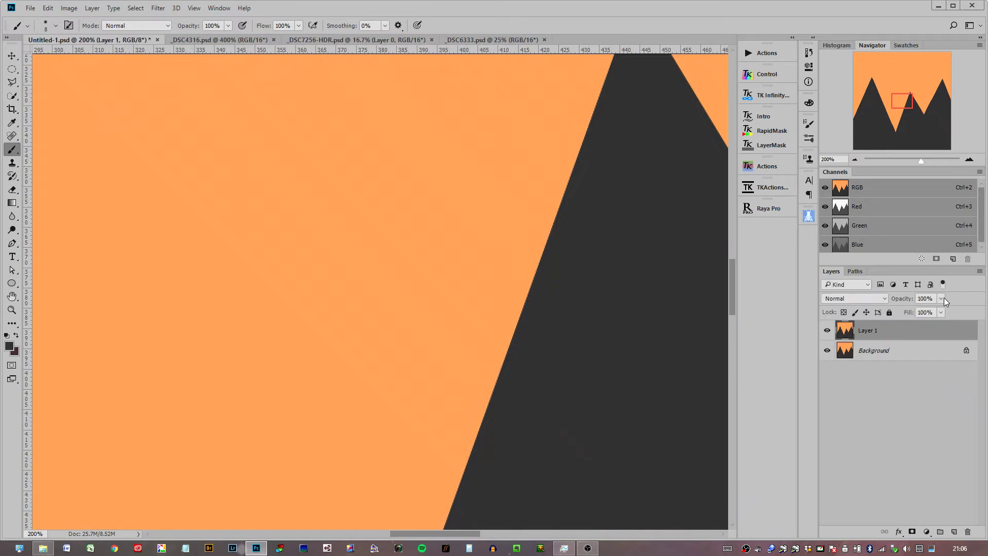
Apply Unsharp Mask to the duplicated layer with an amount of 500% and a radius of 1.5 pixels, checking the leftmost peak's right slope.
{"action": "left_click_drag", "start_coordinate": [911, 104], "coordinate": [882, 102]}
{"action": "left_click", "coordinate": [969, 160]}
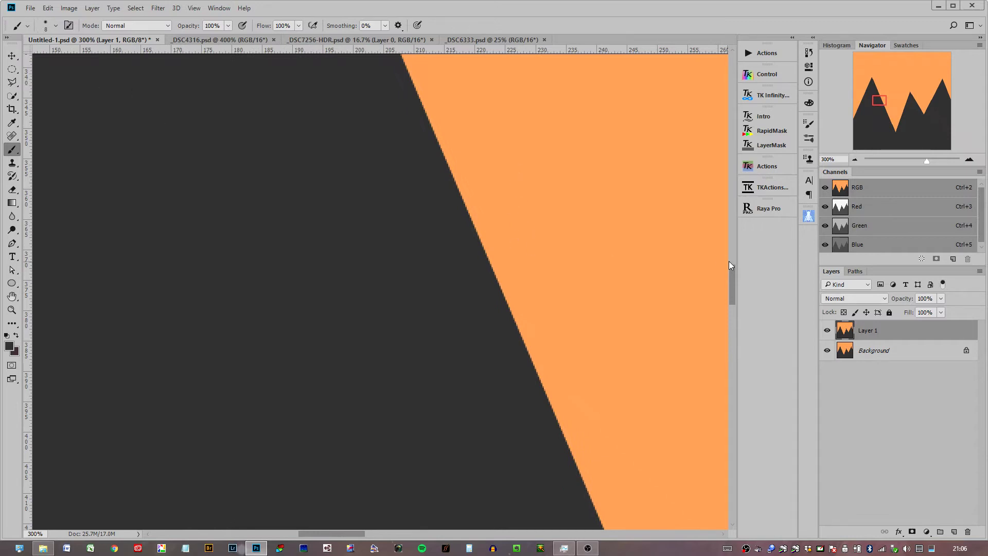
{"action": "left_click_drag", "start_coordinate": [588, 294], "coordinate": [527, 302]}
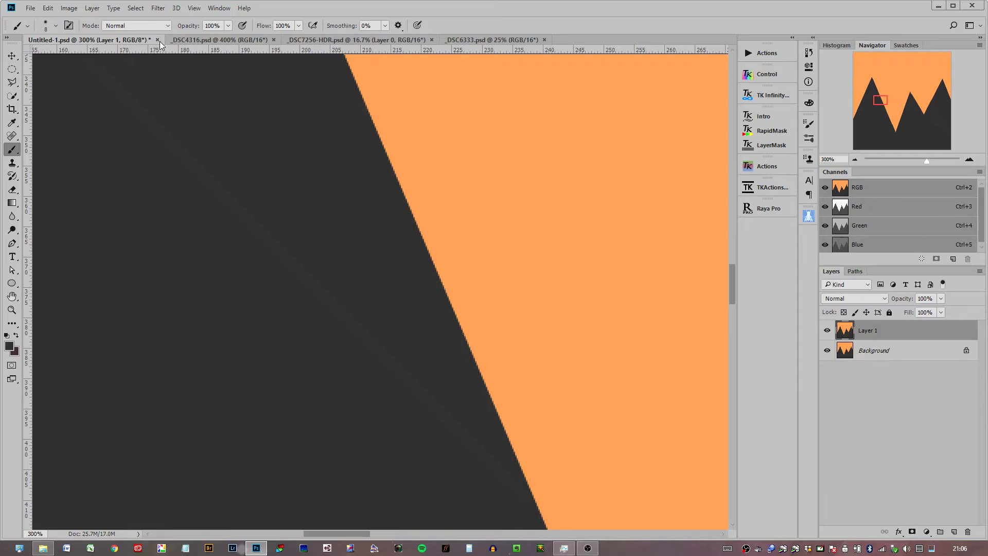
{"action": "left_click", "coordinate": [158, 8]}
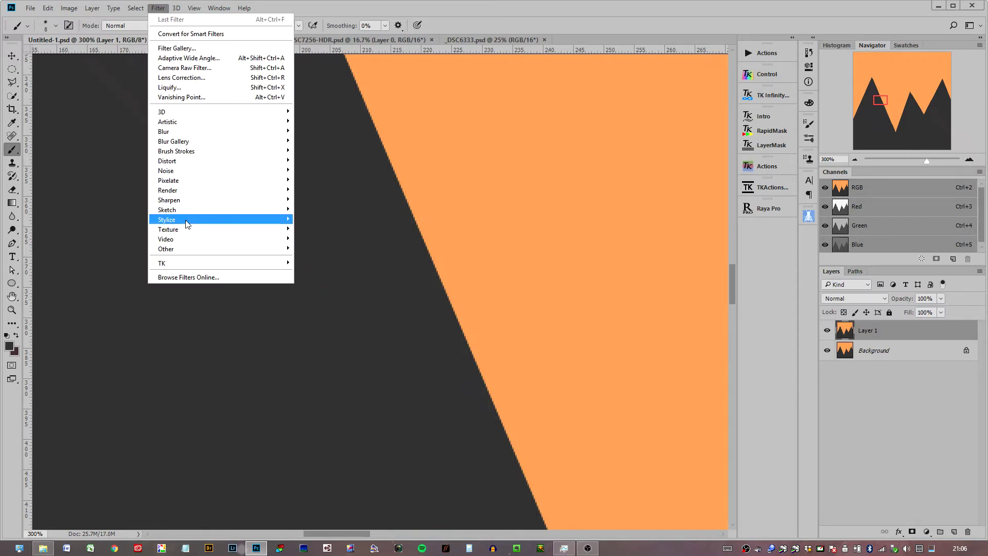
{"action": "mouse_move", "coordinate": [180, 200]}
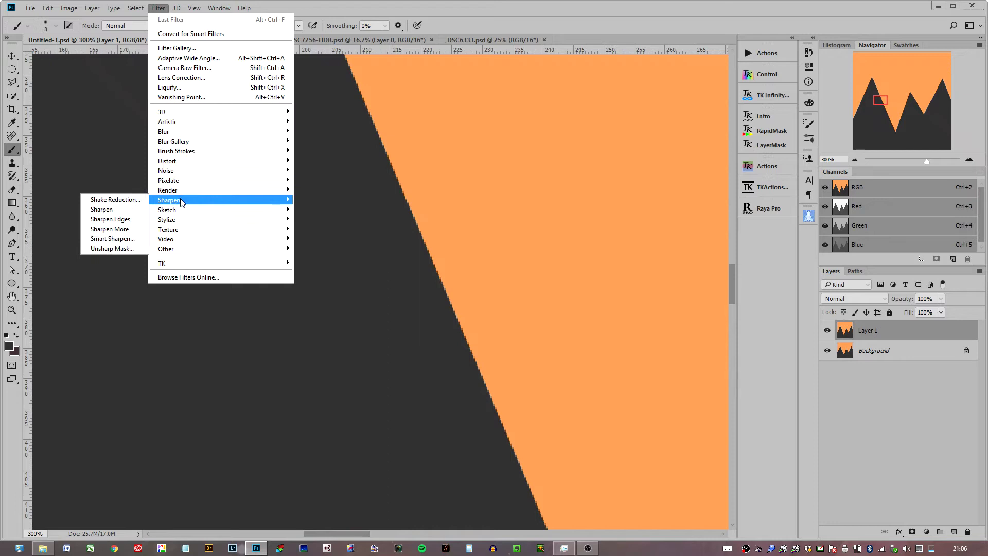
{"action": "left_click", "coordinate": [127, 245]}
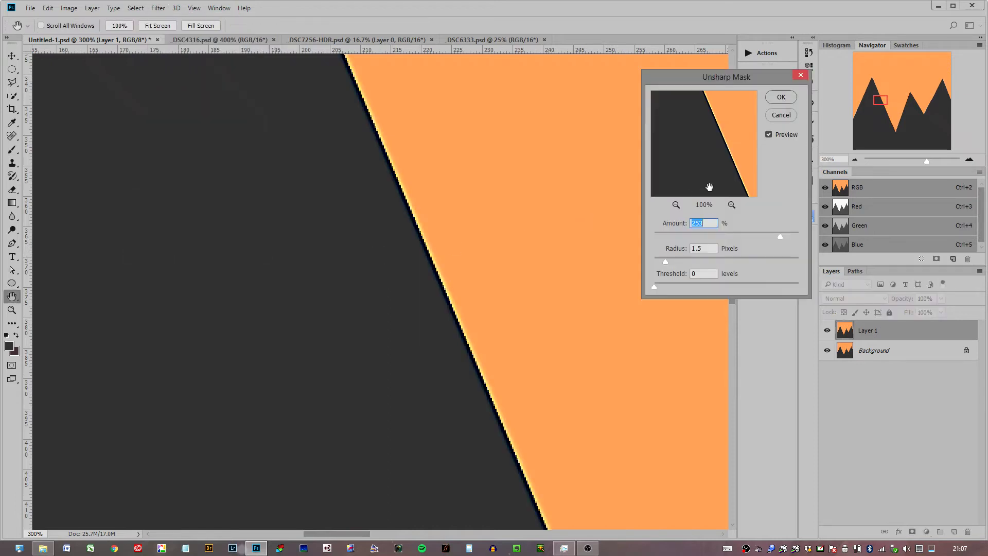
{"action": "left_click_drag", "start_coordinate": [727, 236], "coordinate": [683, 236]}
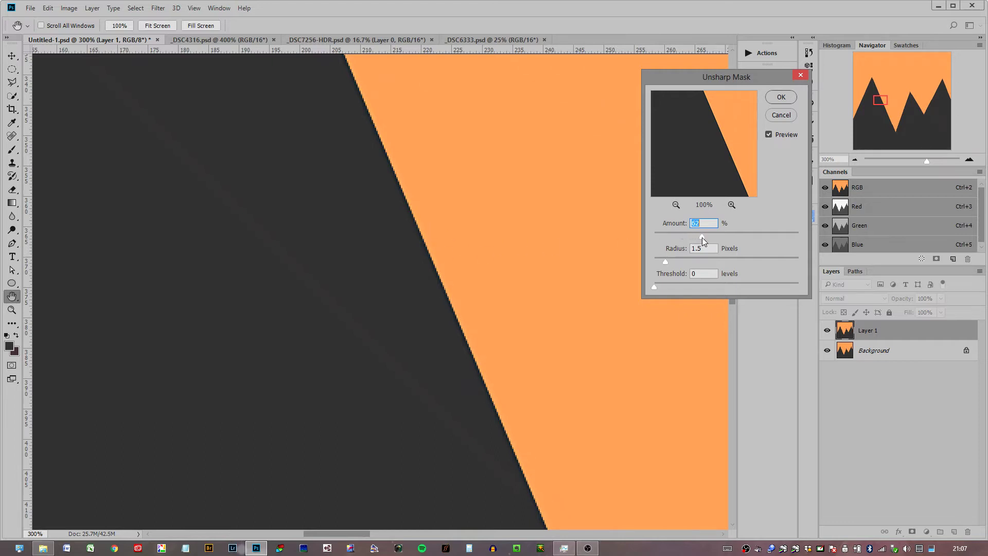
{"action": "left_click_drag", "start_coordinate": [742, 236], "coordinate": [800, 236]}
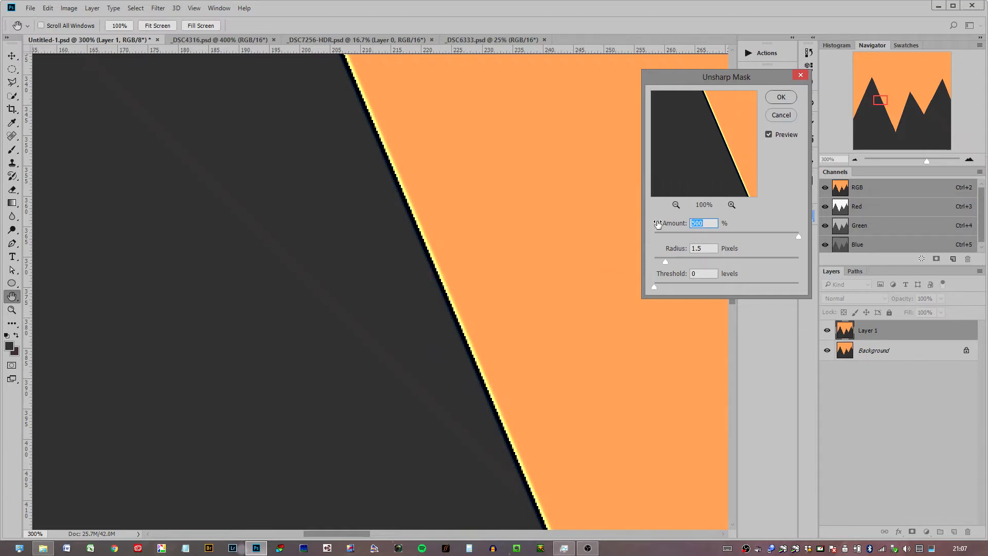
{"action": "left_click", "coordinate": [780, 98]}
Toggle the sharpened layer's visibility to compare the slope edge with and without sharpening.
{"action": "left_click", "coordinate": [828, 331]}
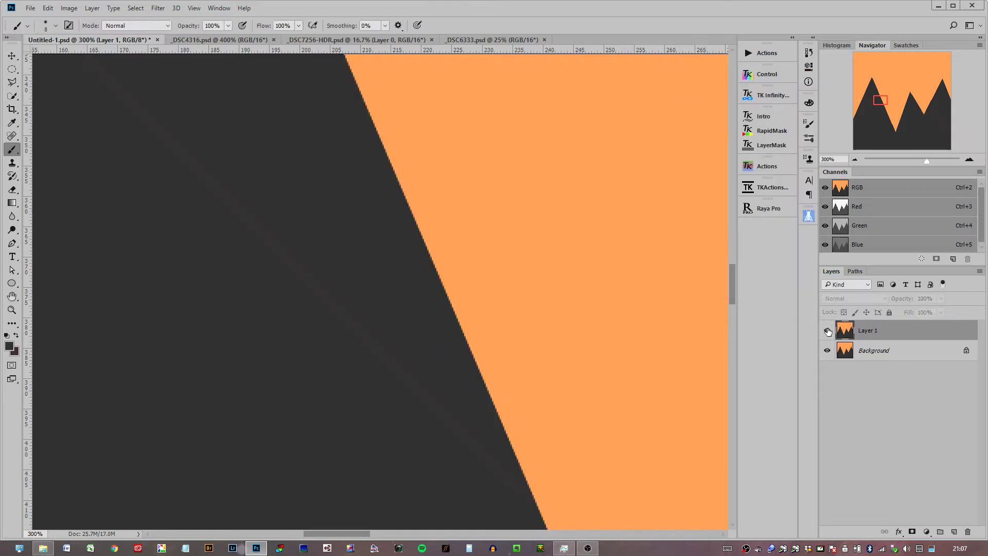
{"action": "left_click", "coordinate": [827, 330]}
{"action": "left_click", "coordinate": [828, 330]}
{"action": "left_click", "coordinate": [828, 330]}
{"action": "left_click", "coordinate": [827, 331]}
{"action": "left_click", "coordinate": [827, 332]}
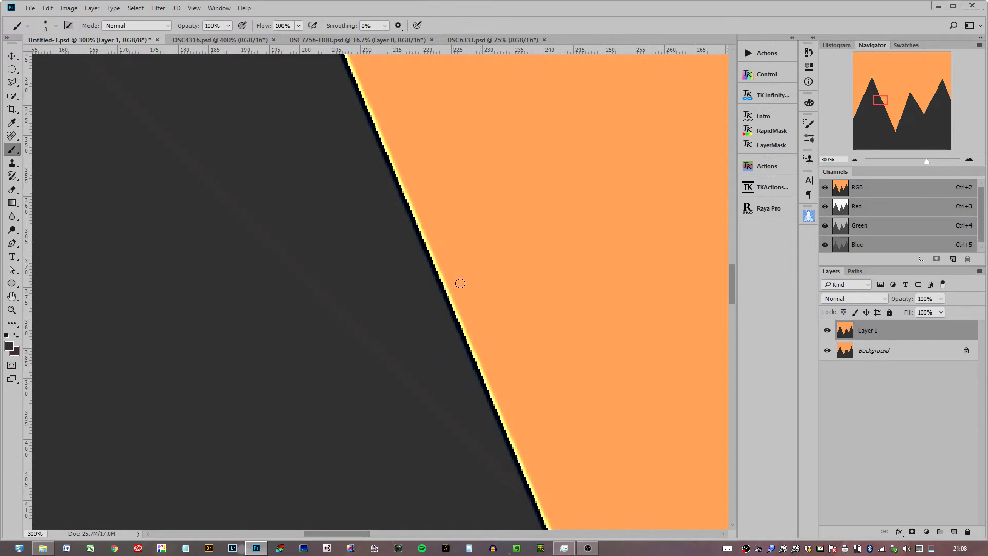
Add an empty layer and clone orange sky over part of the slope's haloed edge with an 8 px Clone Stamp, lowering the flow to 51%.
{"action": "scroll", "coordinate": [458, 263], "scroll_direction": "right", "scroll_amount": 3}
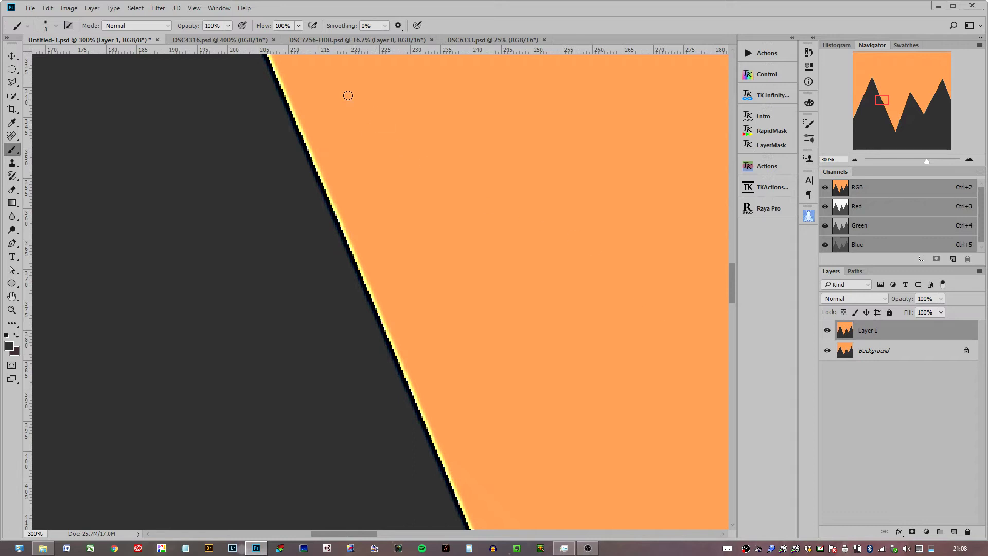
{"action": "left_click", "coordinate": [954, 531]}
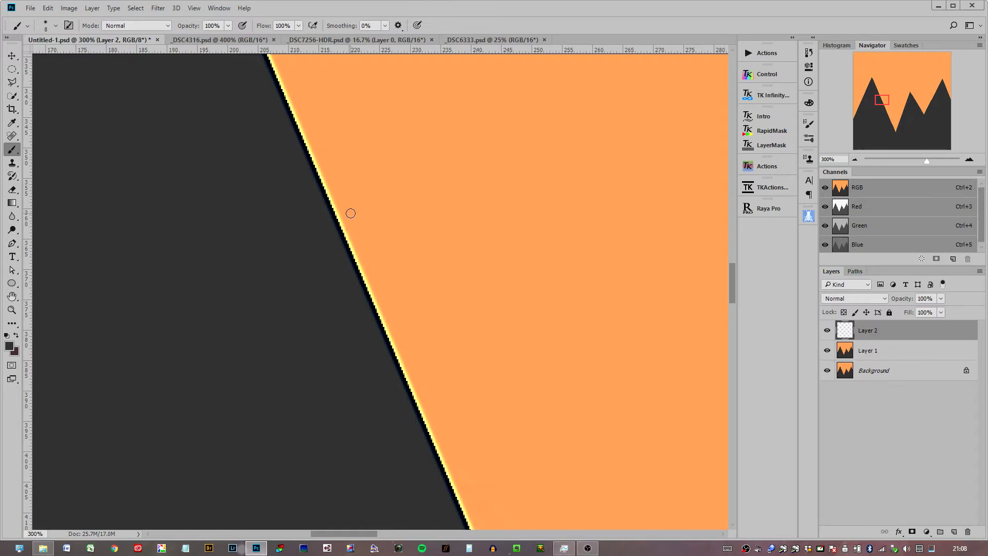
{"action": "left_click", "coordinate": [12, 163]}
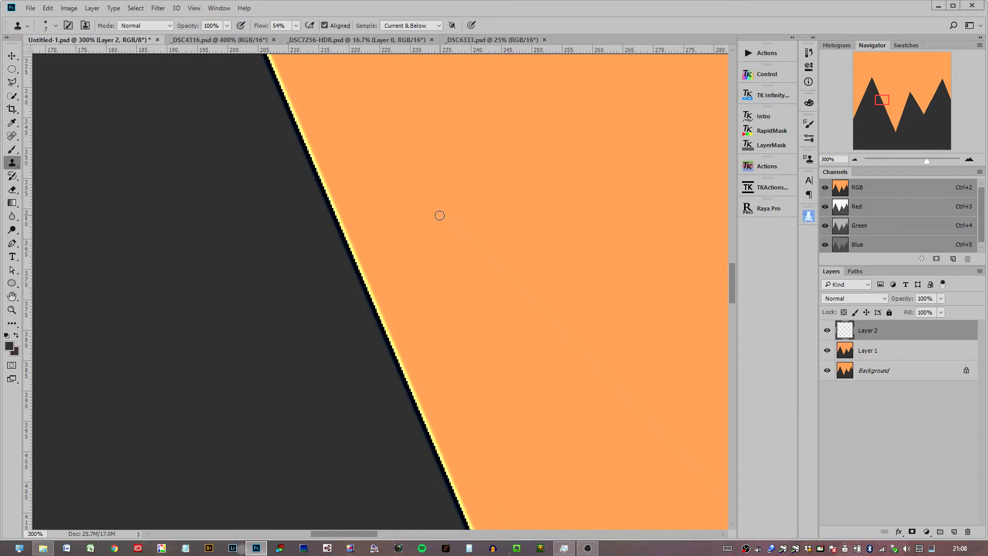
{"action": "key", "text": "bracketright"}
{"action": "mouse_move", "coordinate": [349, 244]}
{"action": "left_mouse_down"}
{"action": "mouse_move", "coordinate": [360, 262]}
{"action": "mouse_move", "coordinate": [332, 208]}
{"action": "left_mouse_up"}
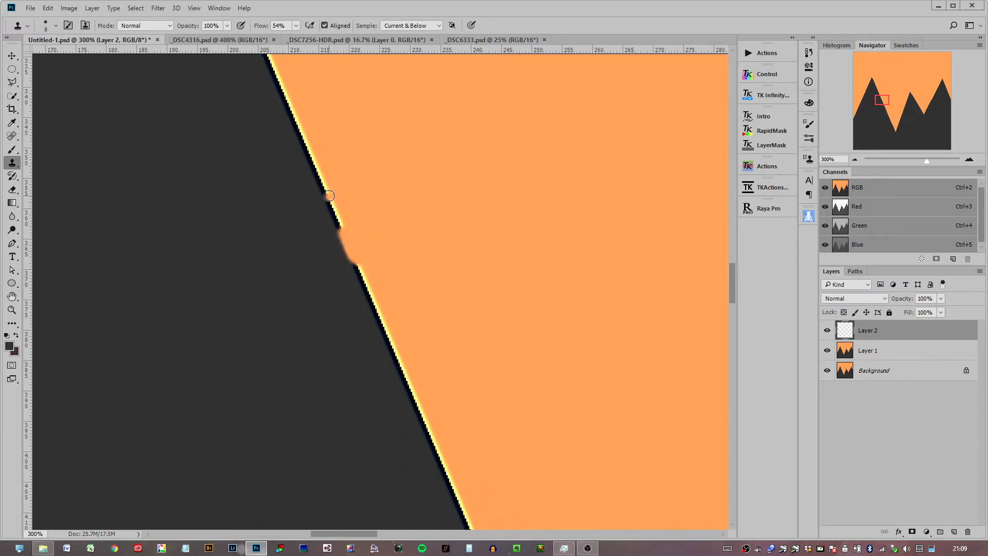
{"action": "left_click", "coordinate": [335, 259]}
{"action": "left_click_drag", "start_coordinate": [262, 29], "coordinate": [260, 29]}
{"action": "mouse_move", "coordinate": [373, 277]}
{"action": "left_mouse_down"}
{"action": "mouse_move", "coordinate": [373, 302]}
{"action": "mouse_move", "coordinate": [363, 266]}
{"action": "mouse_move", "coordinate": [368, 294]}
{"action": "left_mouse_up"}
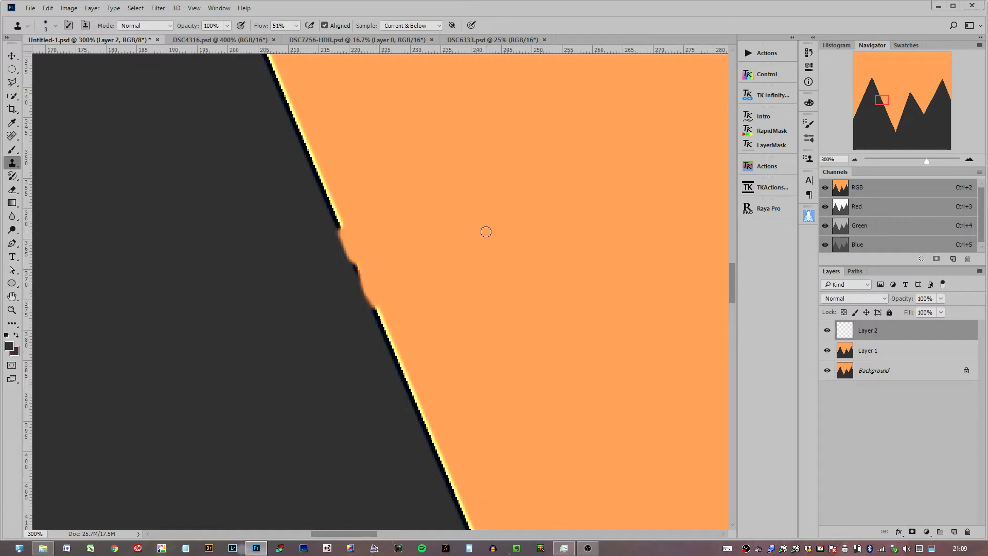
Set the cloned layer's blend mode to Darken and rename the layer Darken.
{"action": "left_click", "coordinate": [856, 303]}
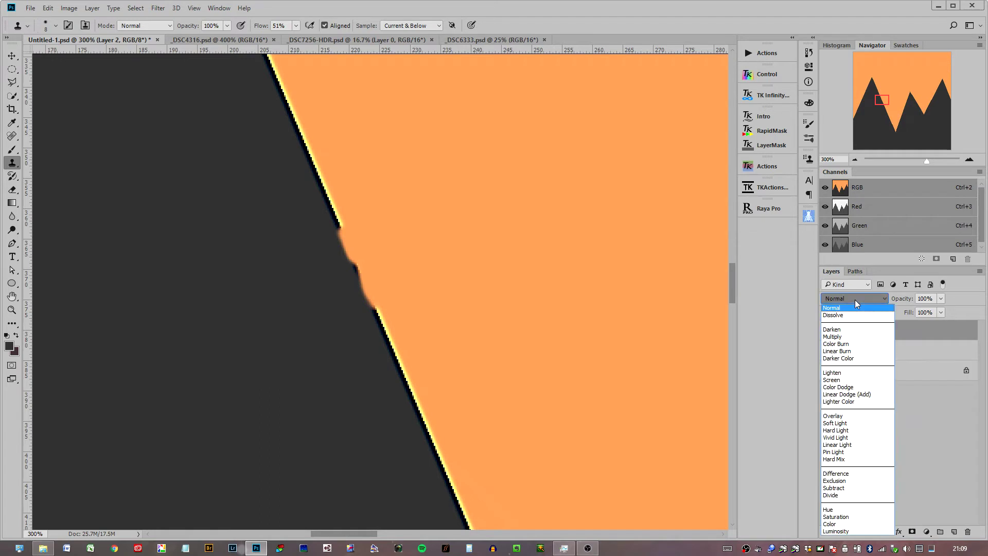
{"action": "left_click", "coordinate": [840, 330]}
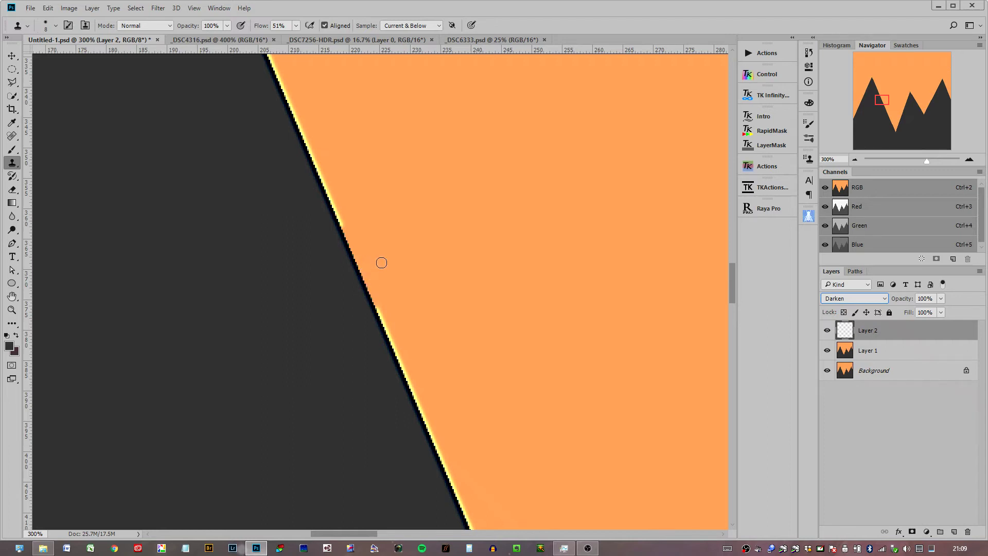
{"action": "left_click", "coordinate": [353, 263]}
{"action": "key", "text": "ctrl+z"}
{"action": "double_click", "coordinate": [869, 330]}
{"action": "type", "text": "Darken"}
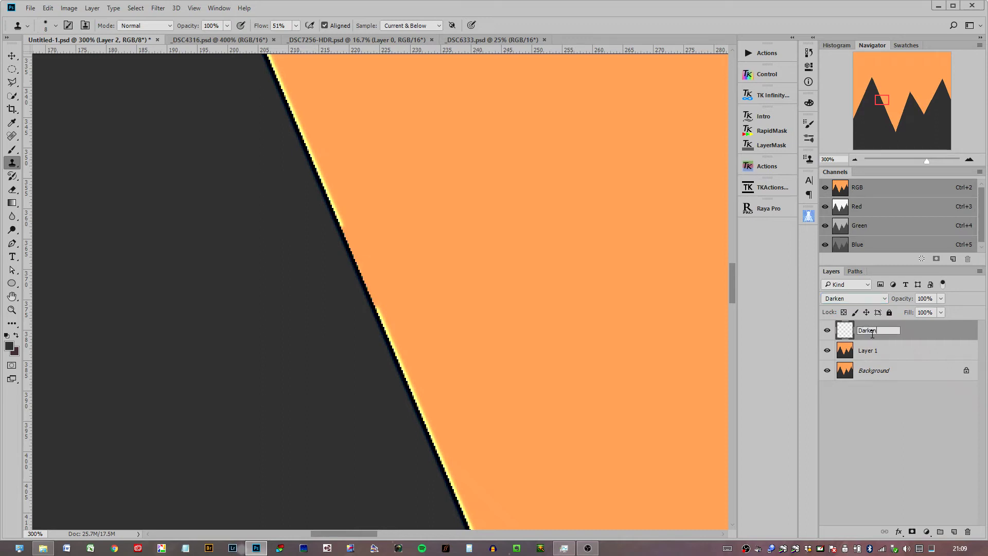
{"action": "key", "text": "Return"}
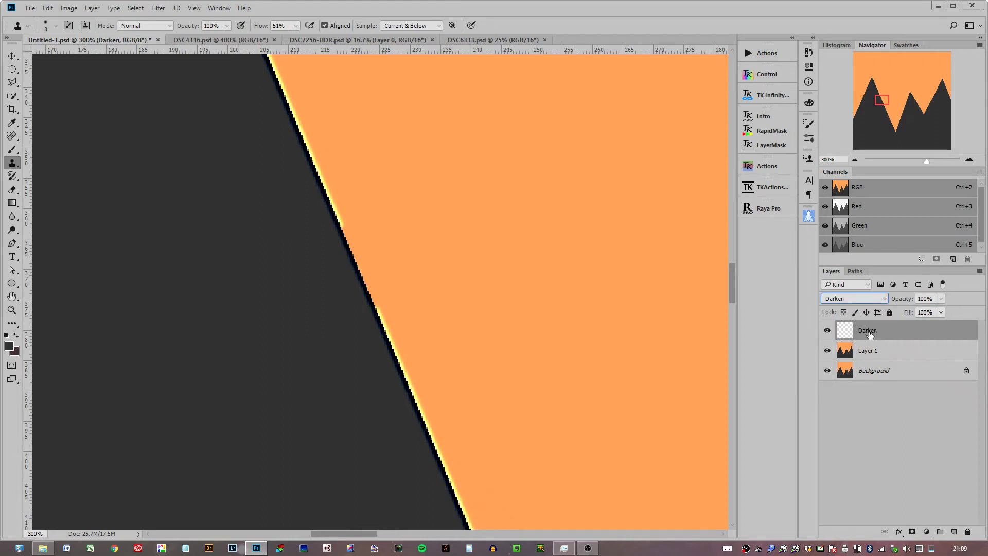
{"action": "left_click_drag", "start_coordinate": [344, 238], "coordinate": [349, 249]}
Add another empty layer on top, set its blend mode to Lighten and rename it Lighten.
{"action": "left_click", "coordinate": [953, 532]}
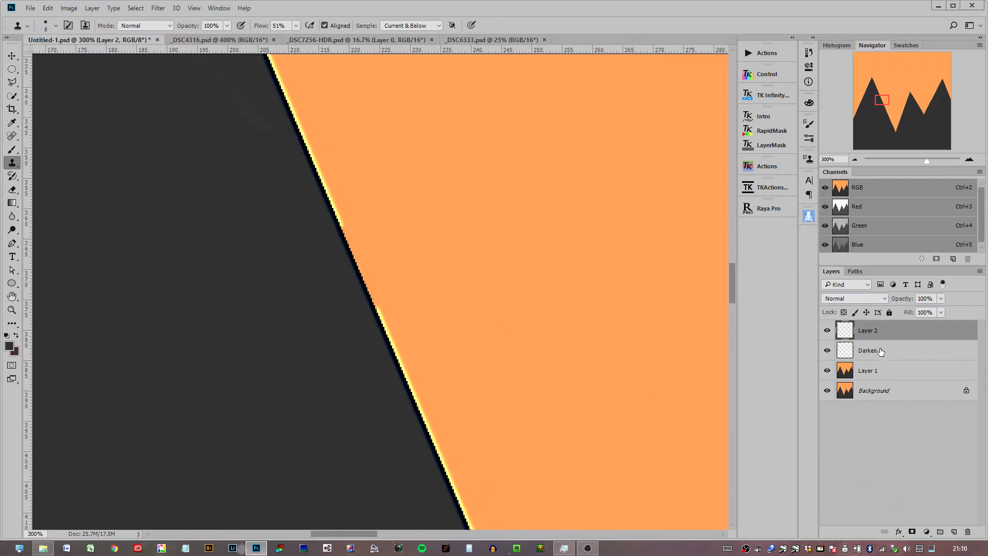
{"action": "left_click", "coordinate": [851, 300]}
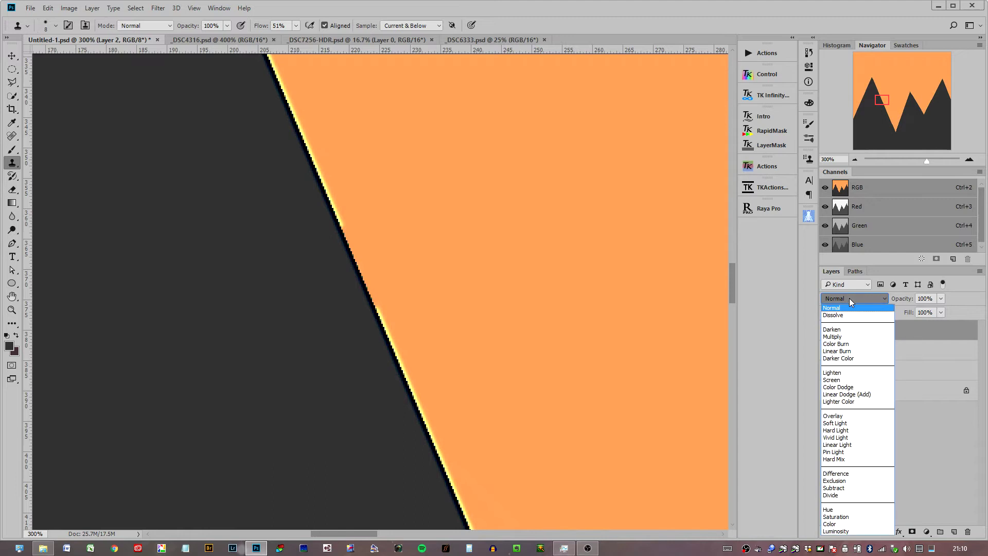
{"action": "left_click", "coordinate": [842, 374]}
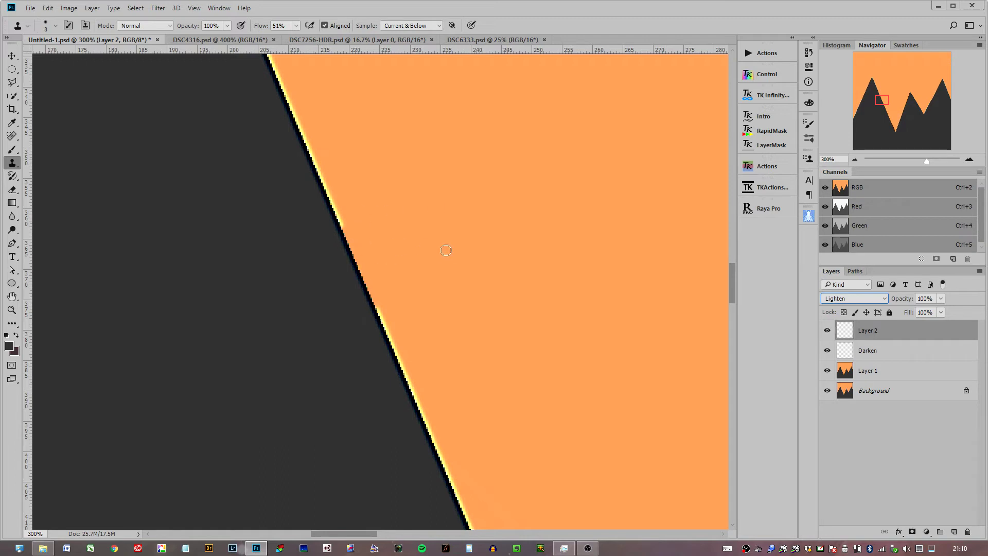
{"action": "double_click", "coordinate": [867, 330]}
{"action": "type", "text": "Lighten"}
{"action": "key", "text": "Return"}
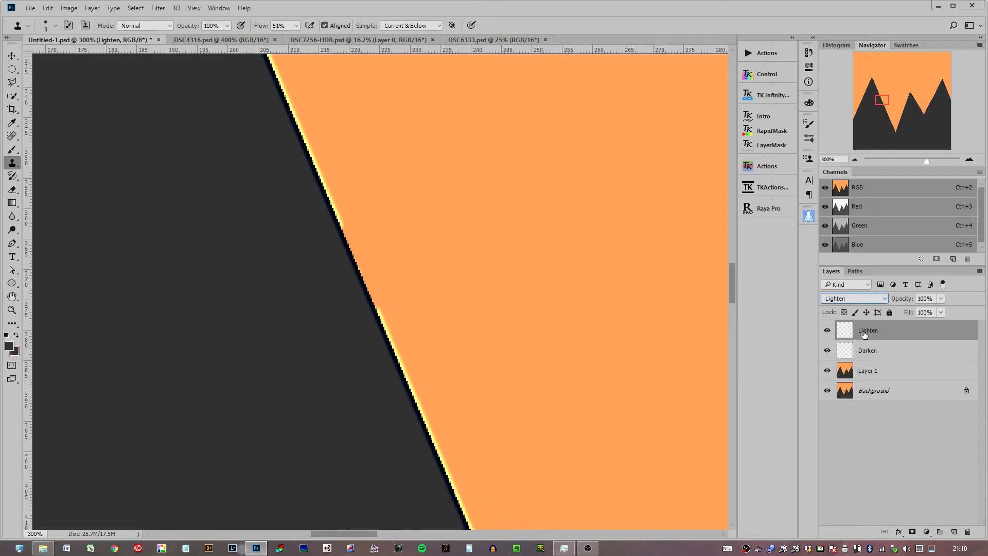
Clone the dark grey mountain colour over the black halo along the middle of the slope edge on the Lighten layer.
{"action": "left_click", "coordinate": [303, 197], "text": "alt"}
{"action": "left_click_drag", "start_coordinate": [319, 183], "coordinate": [362, 274]}
{"action": "mouse_move", "coordinate": [378, 310]}
{"action": "left_mouse_down"}
{"action": "mouse_move", "coordinate": [371, 303]}
{"action": "mouse_move", "coordinate": [375, 318]}
{"action": "left_mouse_up"}
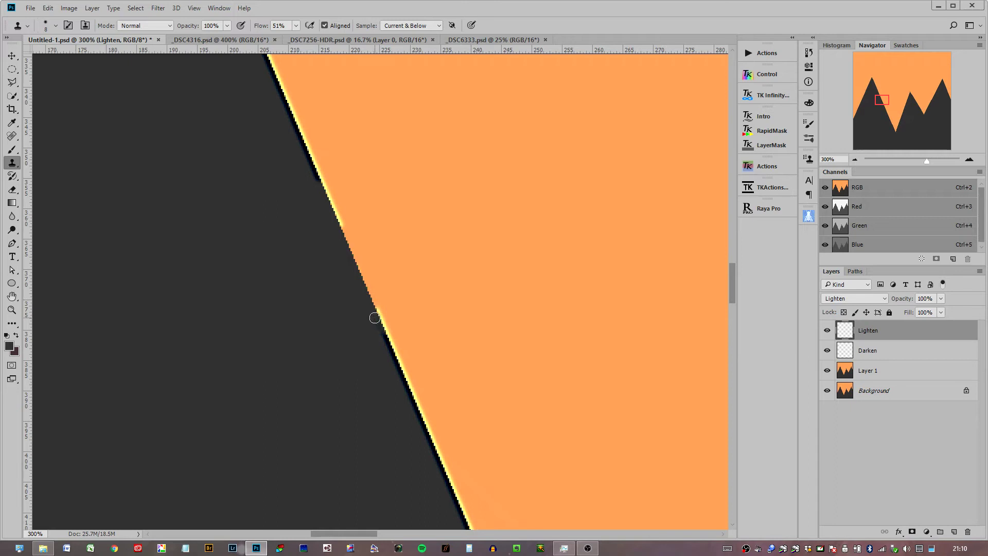
Compare the Lighten layer's effect by switching its blend mode to Normal and back to Lighten.
{"action": "left_click", "coordinate": [850, 301]}
{"action": "left_click", "coordinate": [844, 308]}
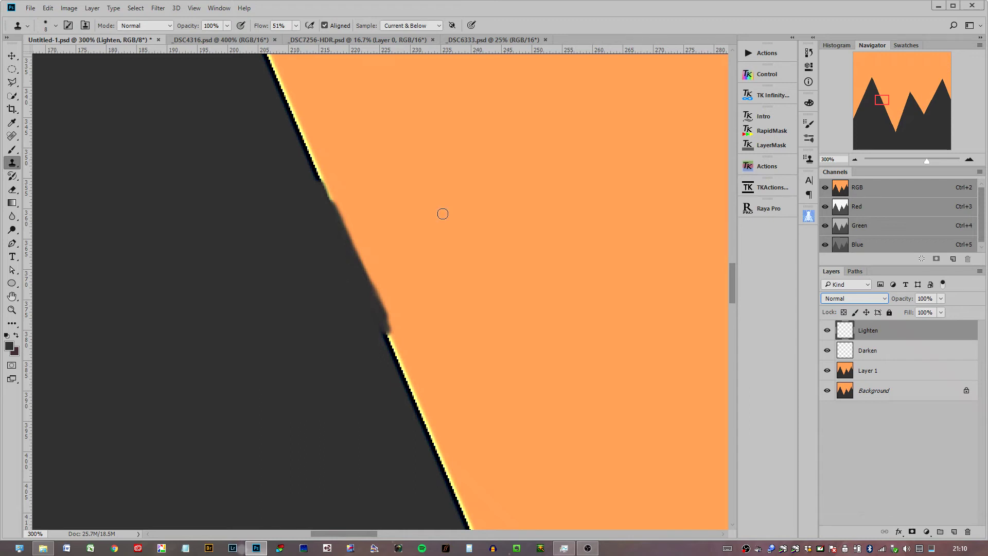
{"action": "left_click", "coordinate": [842, 298]}
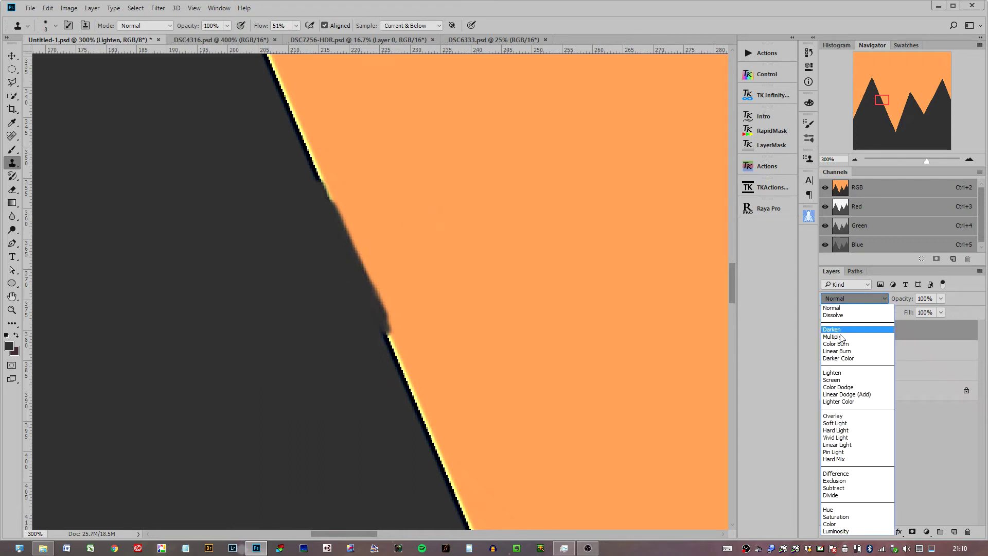
{"action": "left_click", "coordinate": [840, 372]}
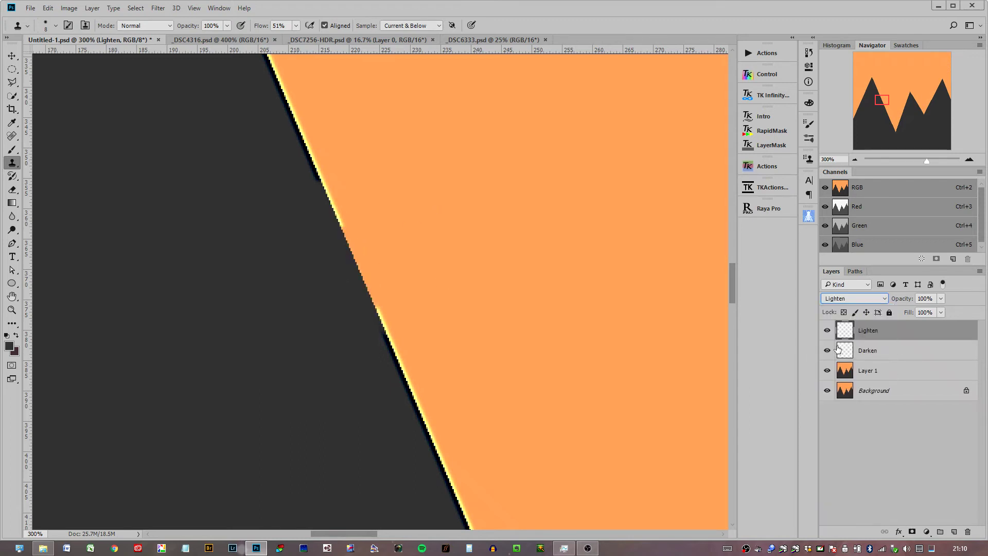
Compare the mountain edge with the Lighten and Darken layers hidden and shown, and inspect the repaired section at 100% zoom.
{"action": "left_click", "coordinate": [827, 330]}
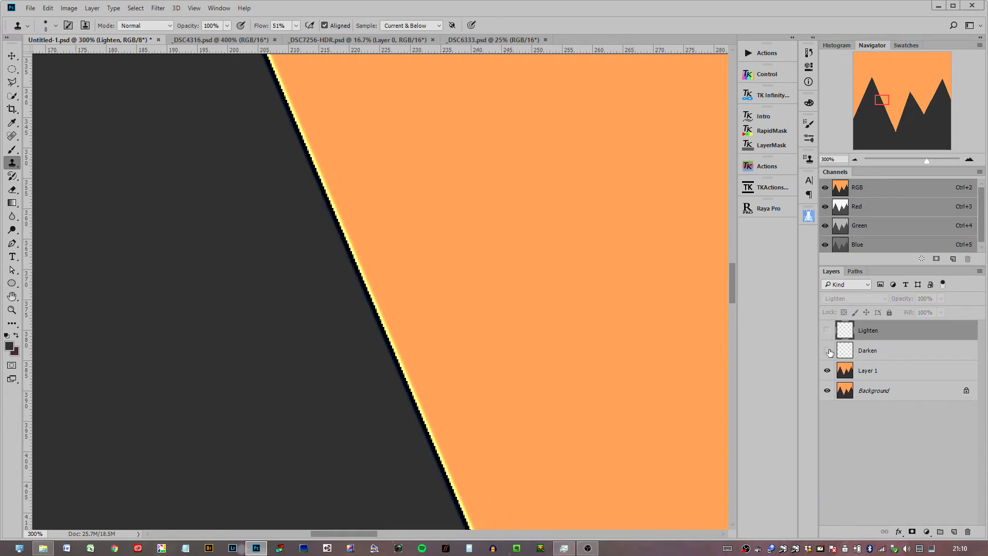
{"action": "left_click", "coordinate": [826, 331]}
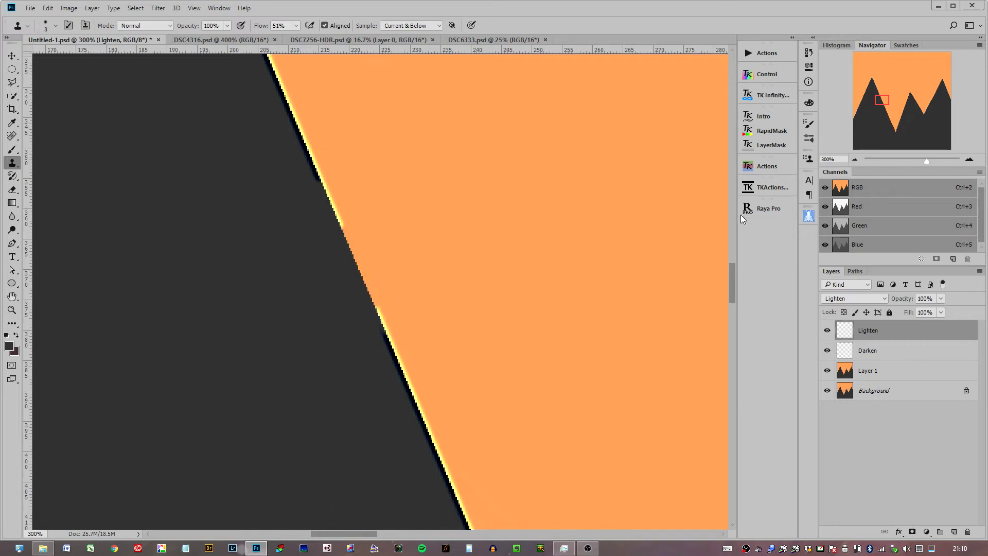
{"action": "left_click", "coordinate": [854, 159]}
{"action": "left_click", "coordinate": [854, 160]}
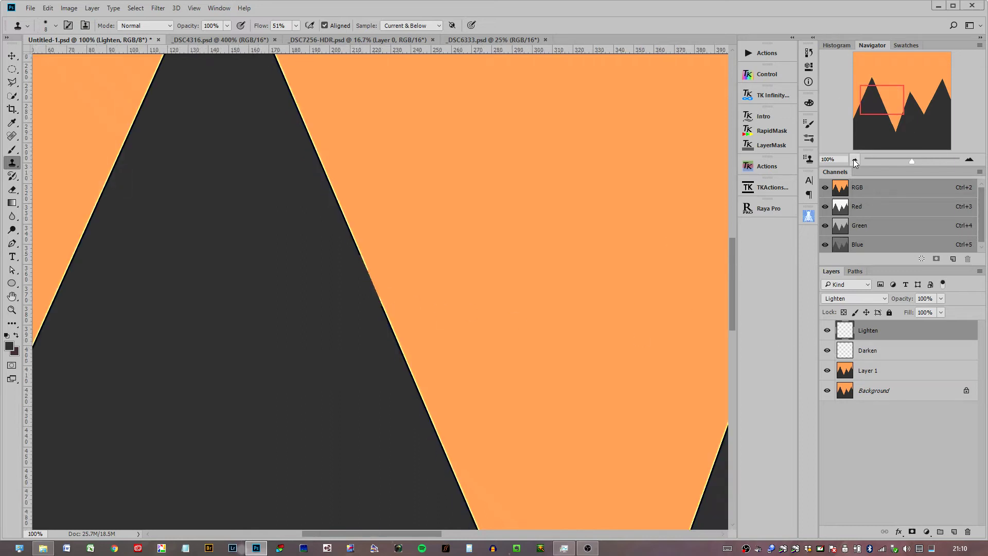
{"action": "left_click", "coordinate": [855, 160]}
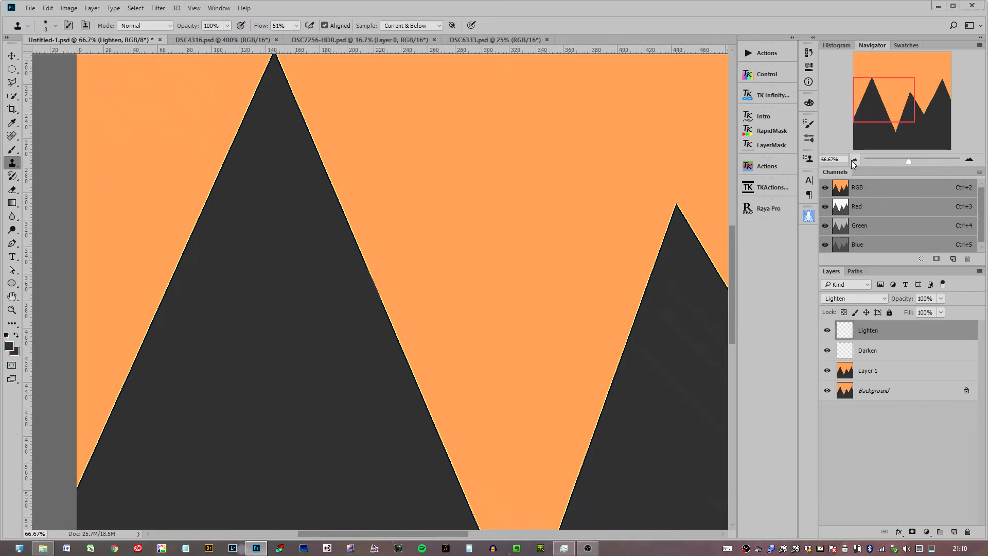
{"action": "left_click", "coordinate": [969, 159]}
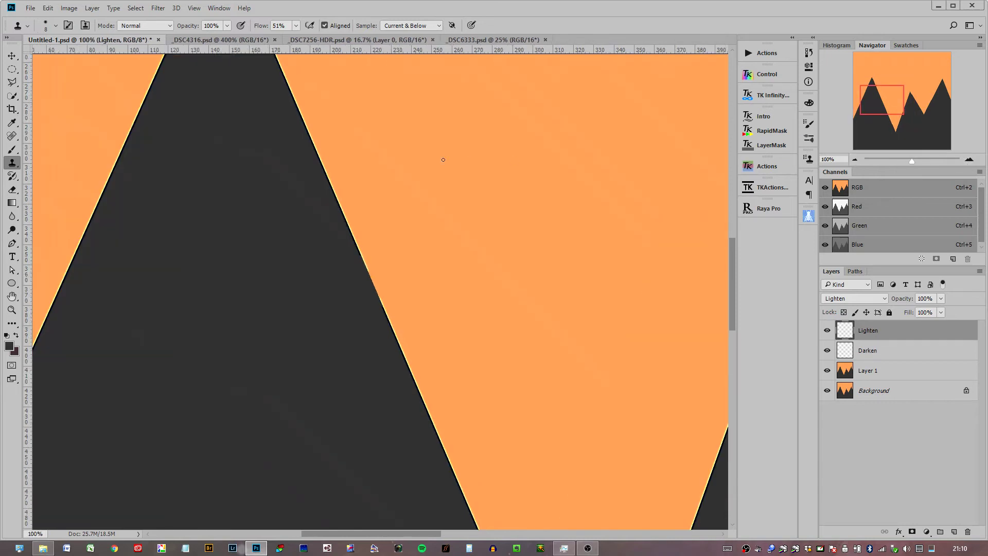
Switch to the _DSC4316.psd document and inspect the edges of the cross's post and arm for sharpening halos.
{"action": "left_click", "coordinate": [214, 41]}
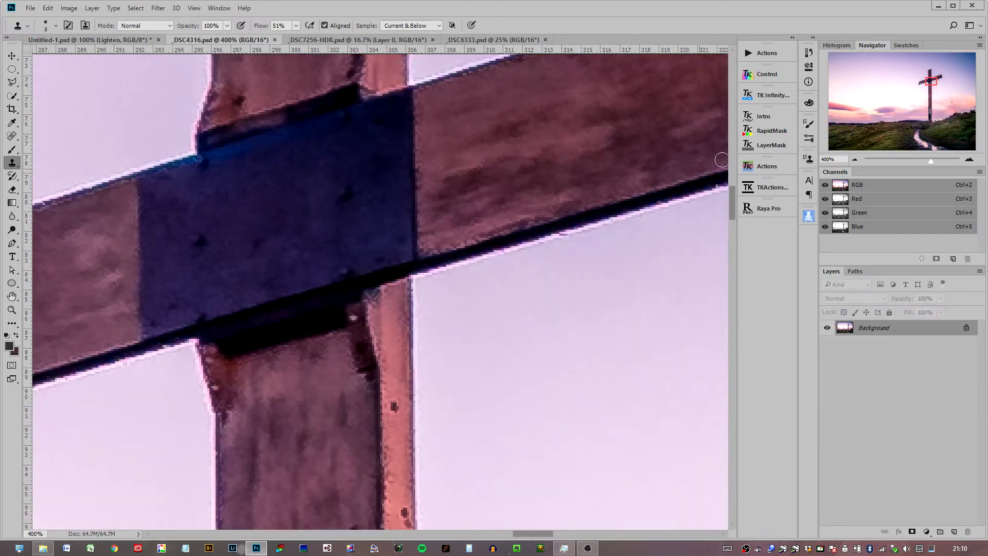
{"action": "left_click_drag", "start_coordinate": [933, 81], "coordinate": [934, 79]}
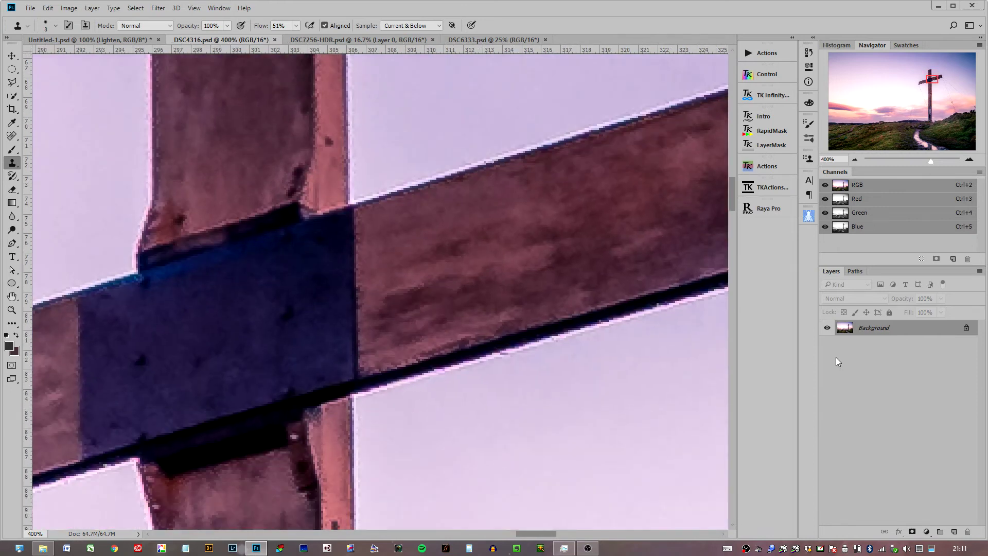
{"action": "left_click_drag", "start_coordinate": [309, 329], "coordinate": [397, 391]}
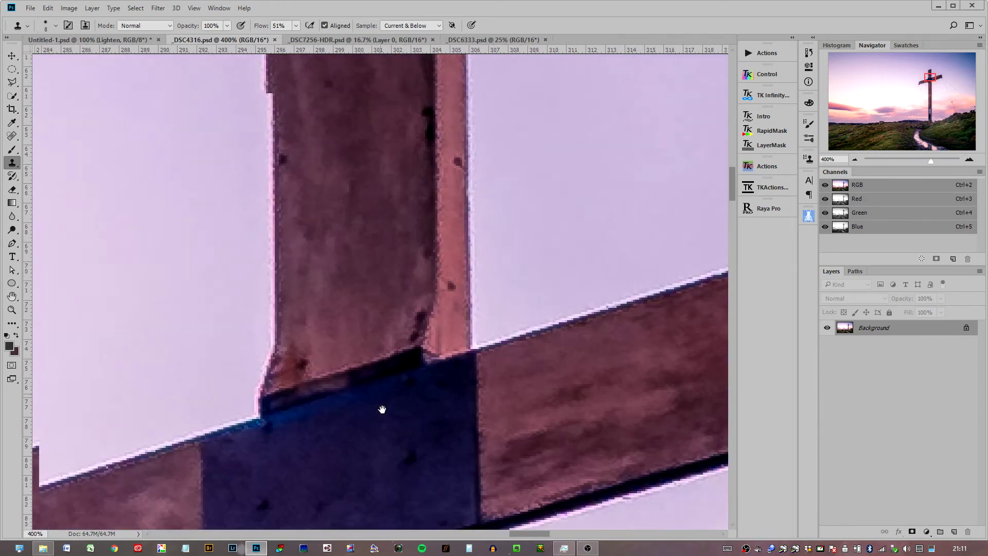
{"action": "scroll", "coordinate": [367, 382], "scroll_direction": "up", "scroll_amount": 2}
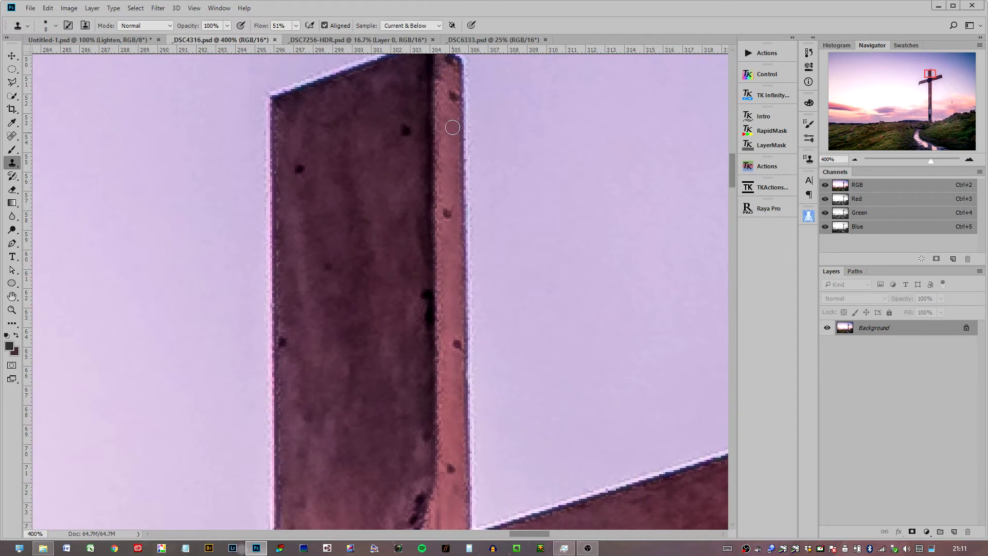
{"action": "left_click_drag", "start_coordinate": [455, 346], "coordinate": [415, 239]}
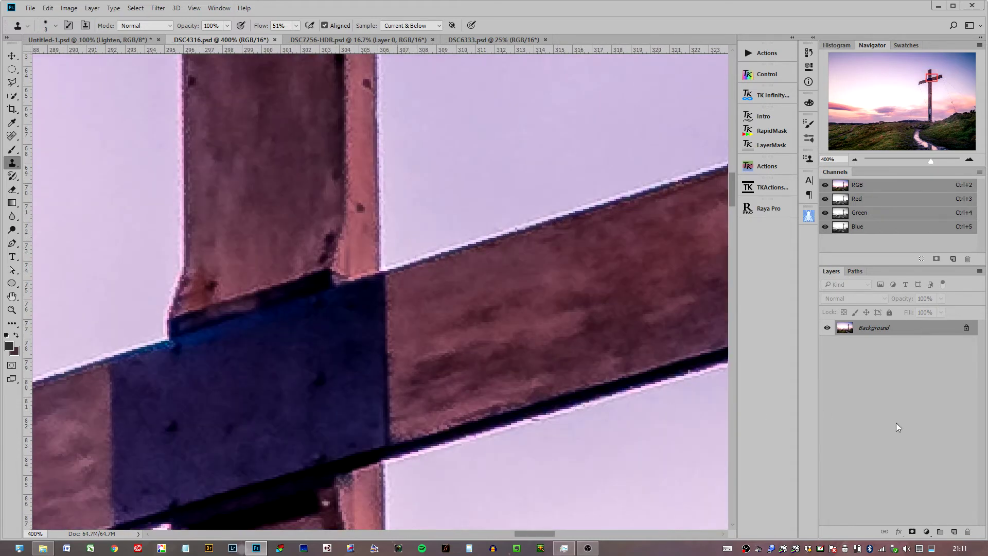
Add an empty layer above the cross photo, set its blend mode to Darken and rename it Darken.
{"action": "left_click", "coordinate": [953, 532]}
{"action": "left_click", "coordinate": [852, 299]}
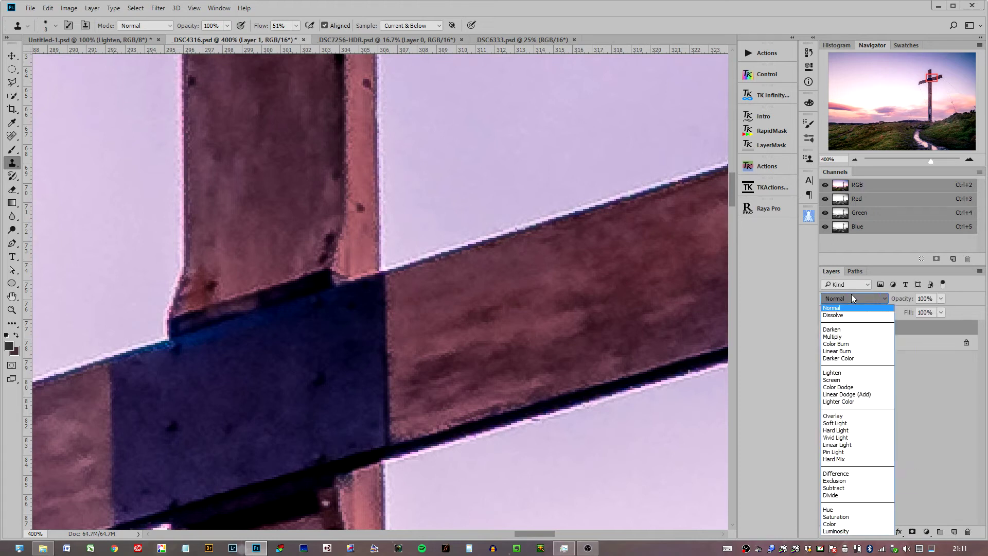
{"action": "left_click", "coordinate": [850, 330]}
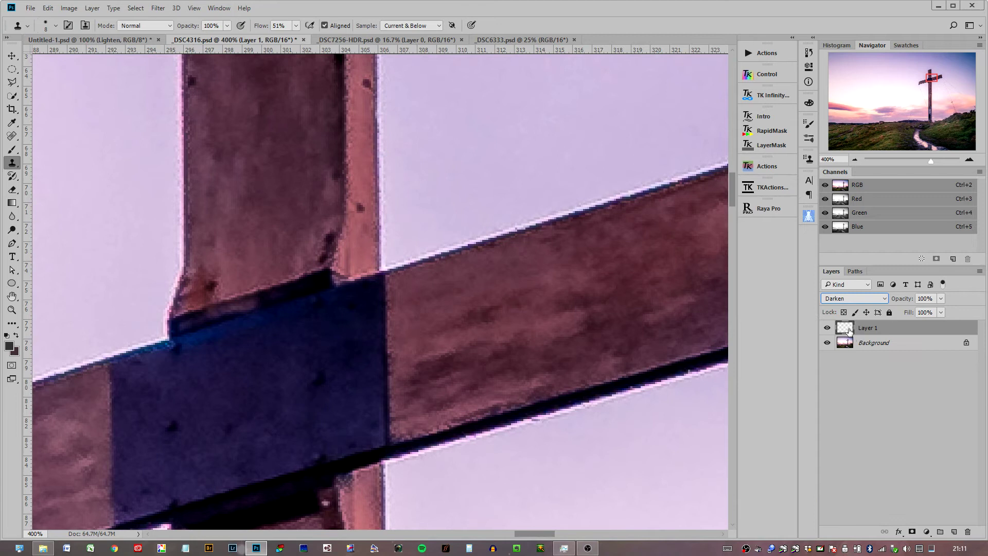
{"action": "double_click", "coordinate": [865, 329]}
{"action": "type", "text": "Dark"}
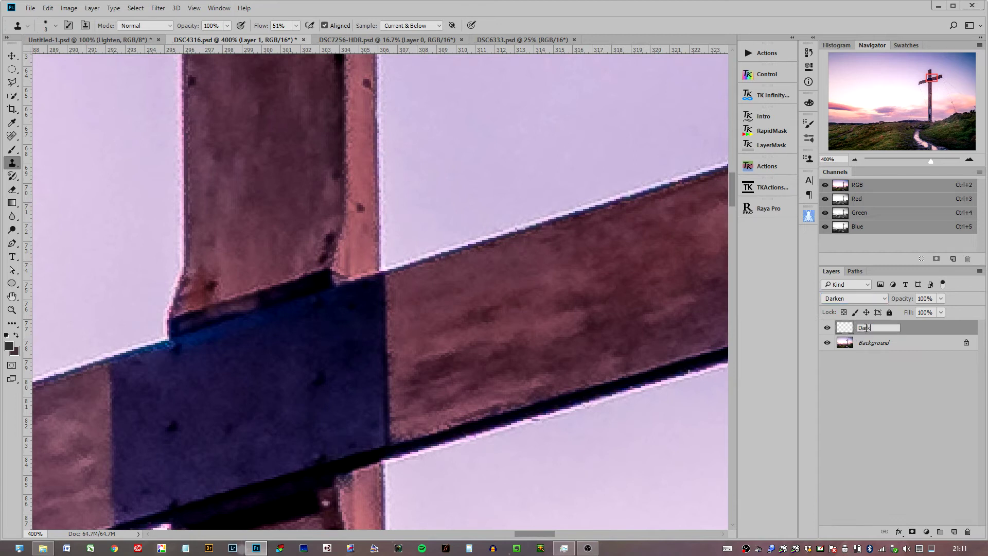
{"action": "type", "text": "en"}
{"action": "key", "text": "Return"}
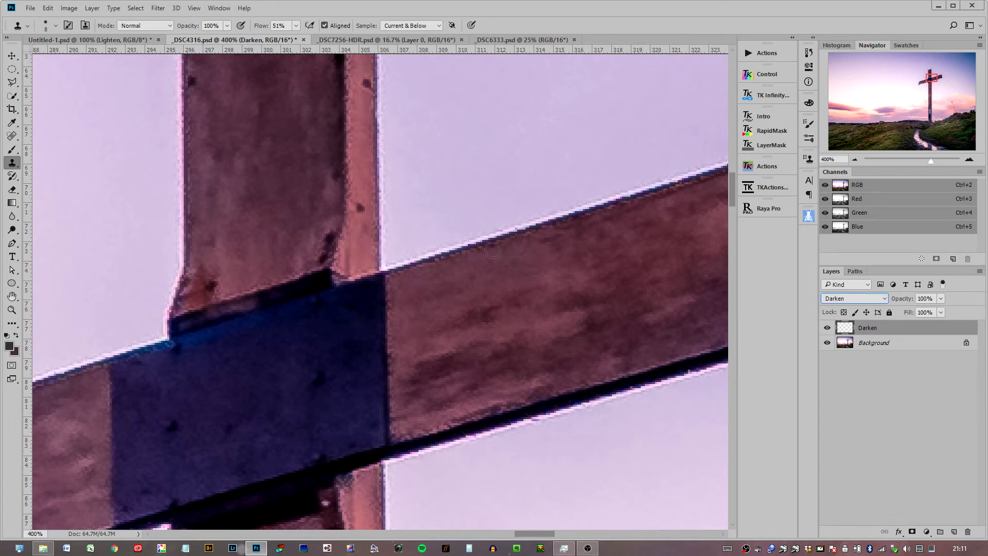
Raise the Clone Stamp flow to 100% and clone nearby sky over the white halo along the lower edge of the cross's right arm.
{"action": "scroll", "coordinate": [479, 360], "scroll_direction": "down", "scroll_amount": 5}
{"action": "scroll", "coordinate": [479, 361], "scroll_direction": "right", "scroll_amount": 2}
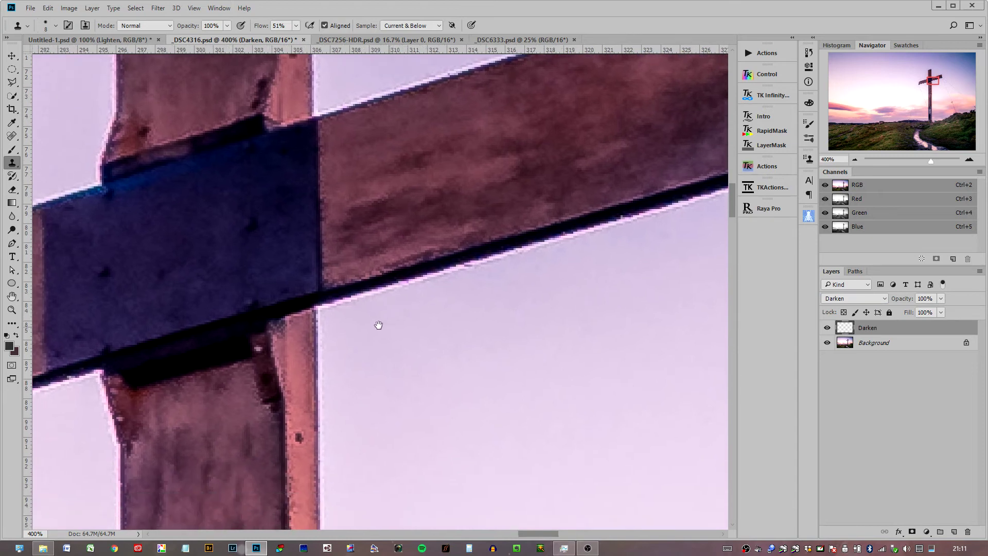
{"action": "scroll", "coordinate": [406, 319], "scroll_direction": "right", "scroll_amount": 3}
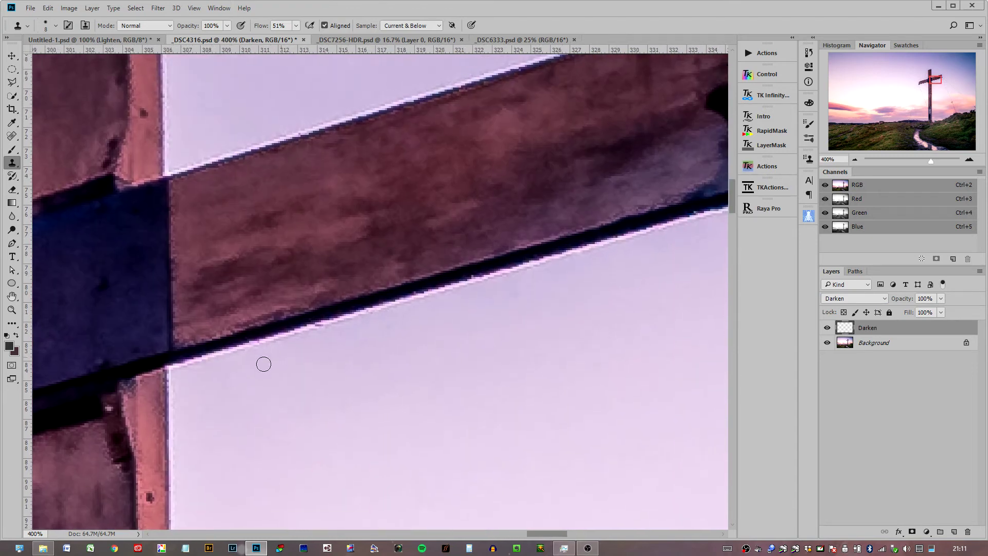
{"action": "scroll", "coordinate": [263, 360], "scroll_direction": "left", "scroll_amount": 3}
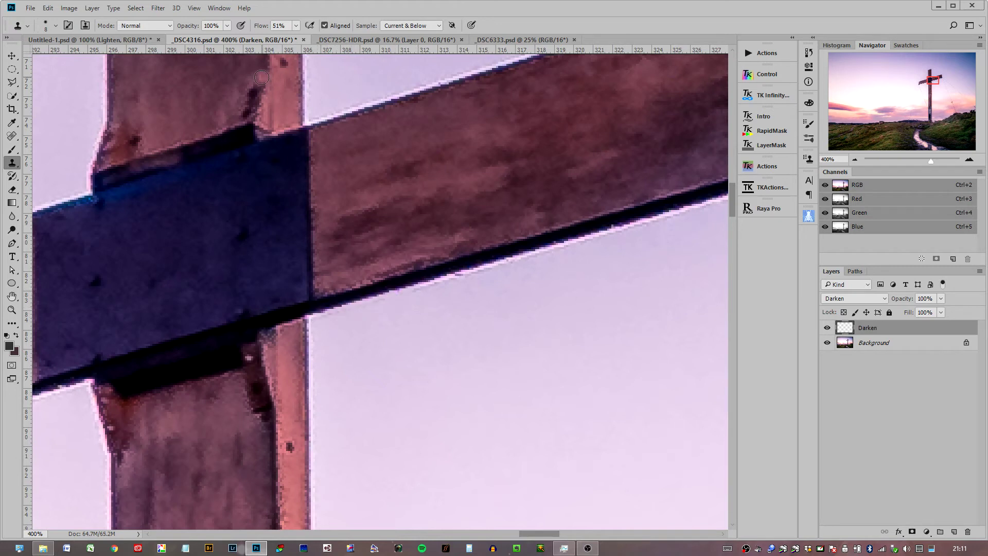
{"action": "left_click_drag", "start_coordinate": [256, 26], "coordinate": [329, 29]}
{"action": "mouse_move", "coordinate": [381, 304]}
{"action": "left_mouse_down"}
{"action": "mouse_move", "coordinate": [475, 276]}
{"action": "mouse_move", "coordinate": [472, 268]}
{"action": "mouse_move", "coordinate": [626, 231]}
{"action": "mouse_move", "coordinate": [470, 288]}
{"action": "mouse_move", "coordinate": [575, 251]}
{"action": "mouse_move", "coordinate": [435, 286]}
{"action": "mouse_move", "coordinate": [600, 243]}
{"action": "left_mouse_up"}
{"action": "left_click_drag", "start_coordinate": [606, 284], "coordinate": [332, 245]}
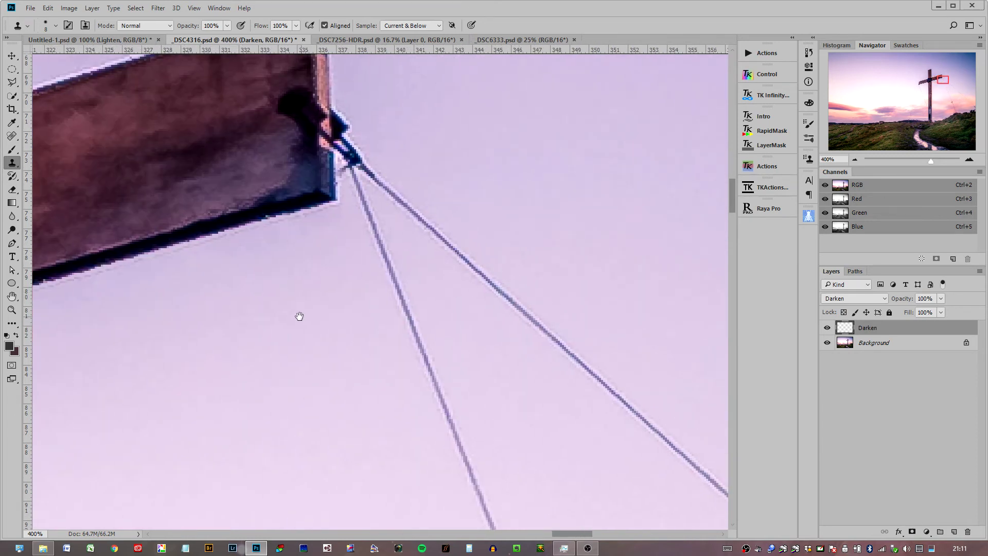
{"action": "left_click_drag", "start_coordinate": [298, 315], "coordinate": [315, 295]}
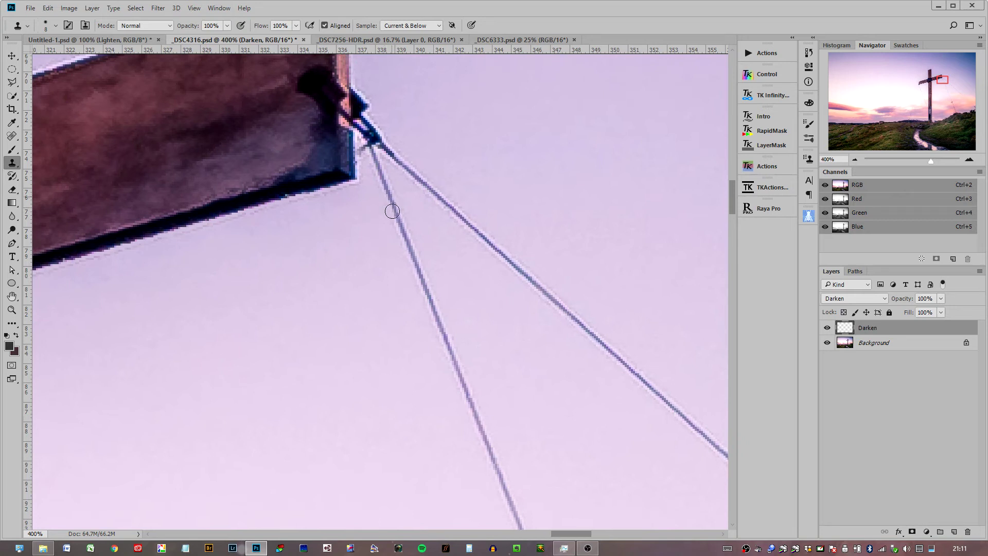
{"action": "mouse_move", "coordinate": [424, 283]}
{"action": "left_mouse_down"}
{"action": "mouse_move", "coordinate": [409, 250]}
{"action": "mouse_move", "coordinate": [463, 382]}
{"action": "mouse_move", "coordinate": [397, 205]}
{"action": "left_mouse_up"}
{"action": "left_click_drag", "start_coordinate": [230, 248], "coordinate": [401, 249]}
{"action": "left_click_drag", "start_coordinate": [261, 272], "coordinate": [441, 264]}
{"action": "left_click_drag", "start_coordinate": [322, 292], "coordinate": [395, 292]}
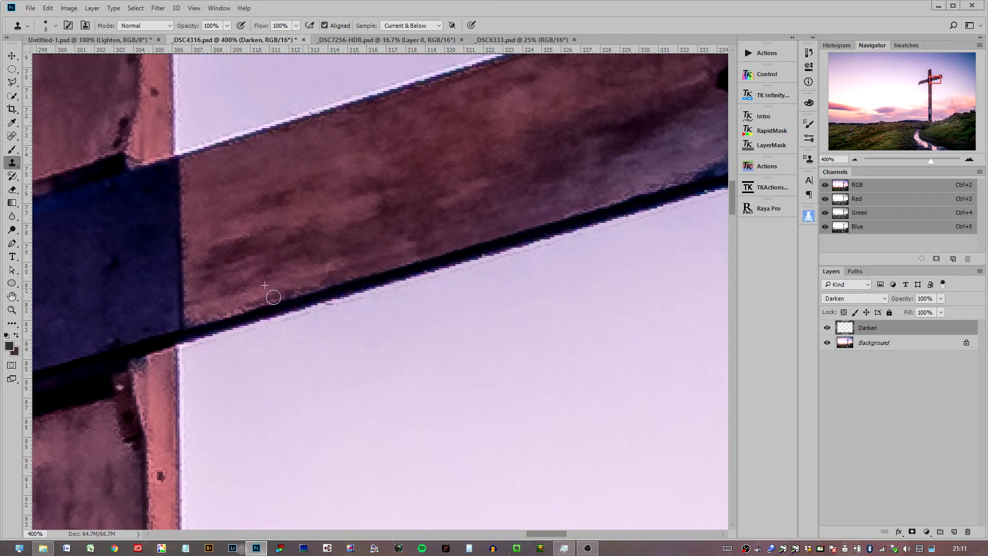
{"action": "scroll", "coordinate": [398, 240], "scroll_direction": "right", "scroll_amount": 3}
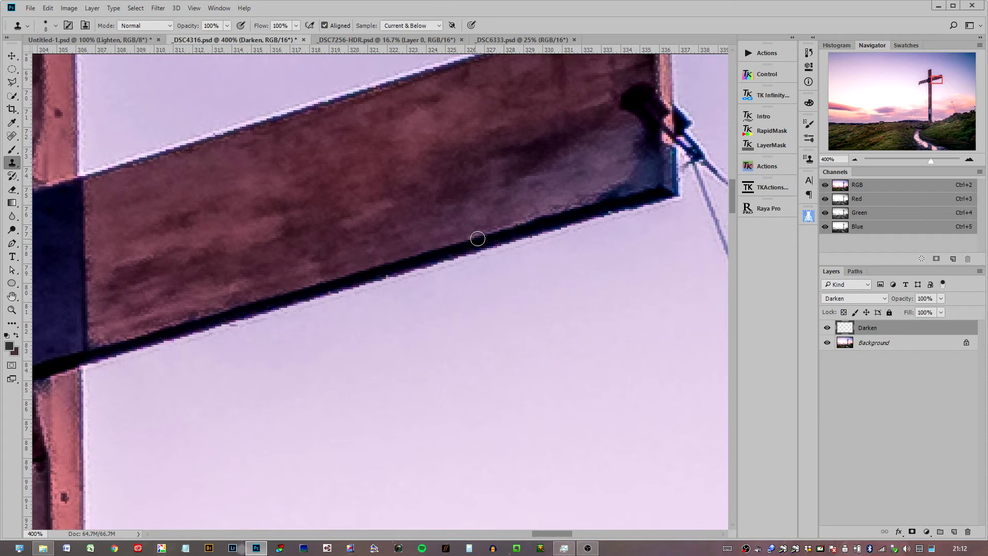
Clone sky over the white halo along the upper edge of the cross's right arm on the Darken layer.
{"action": "mouse_move", "coordinate": [402, 208]}
{"action": "left_mouse_down"}
{"action": "mouse_move", "coordinate": [430, 268]}
{"action": "mouse_move", "coordinate": [335, 247]}
{"action": "mouse_move", "coordinate": [439, 236]}
{"action": "left_mouse_up"}
{"action": "mouse_move", "coordinate": [100, 261]}
{"action": "left_mouse_down"}
{"action": "mouse_move", "coordinate": [168, 239]}
{"action": "mouse_move", "coordinate": [126, 244]}
{"action": "mouse_move", "coordinate": [202, 232]}
{"action": "mouse_move", "coordinate": [677, 90]}
{"action": "mouse_move", "coordinate": [689, 126]}
{"action": "mouse_move", "coordinate": [686, 187]}
{"action": "left_mouse_up"}
{"action": "mouse_move", "coordinate": [344, 228]}
{"action": "left_mouse_down"}
{"action": "mouse_move", "coordinate": [353, 230]}
{"action": "mouse_move", "coordinate": [324, 273]}
{"action": "mouse_move", "coordinate": [407, 274]}
{"action": "mouse_move", "coordinate": [379, 266]}
{"action": "mouse_move", "coordinate": [395, 370]}
{"action": "left_mouse_up"}
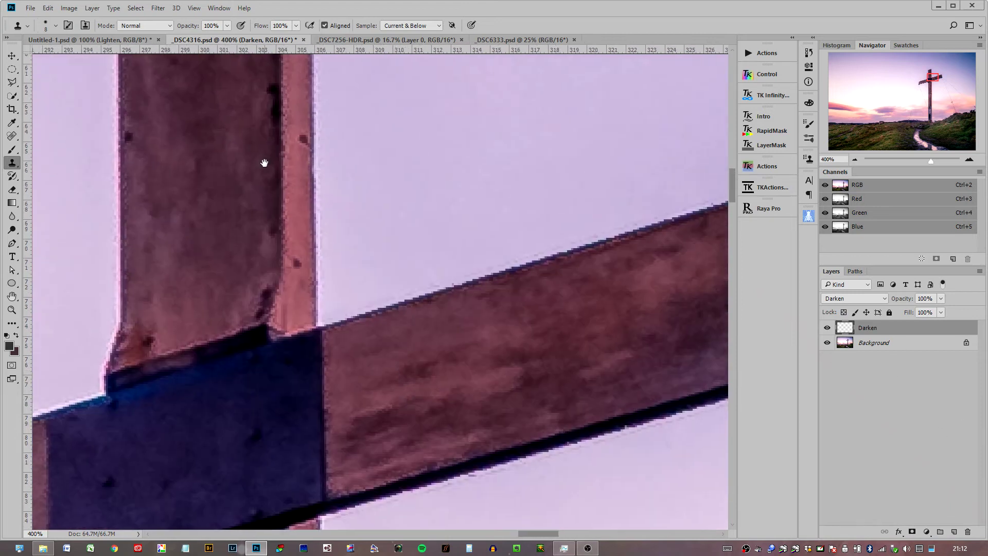
Add another empty layer on top, set its blend mode to Lighten and rename it Lighten.
{"action": "left_click", "coordinate": [954, 532]}
{"action": "left_click", "coordinate": [846, 303]}
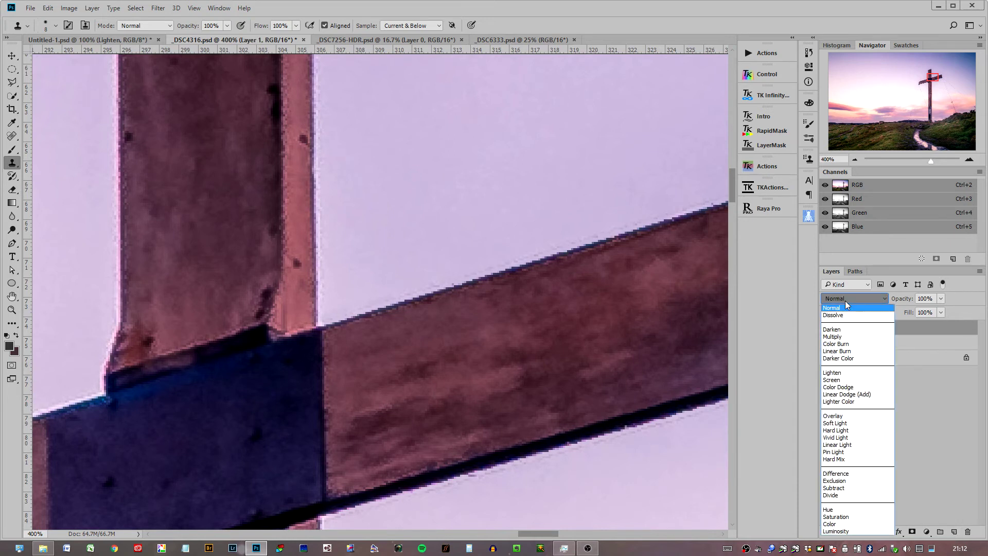
{"action": "left_click", "coordinate": [839, 373]}
{"action": "double_click", "coordinate": [874, 328]}
{"action": "type", "text": "Li"}
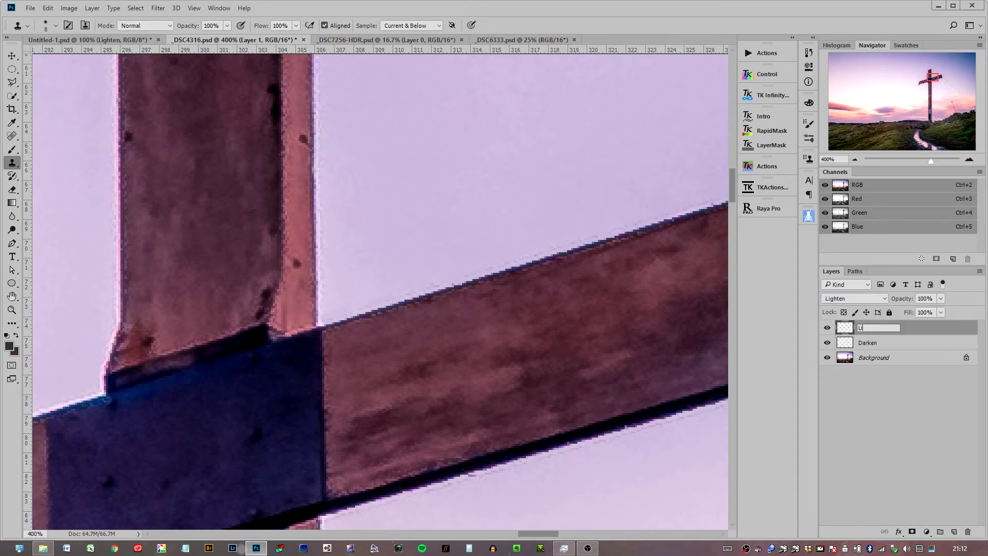
{"action": "key", "text": "Return"}
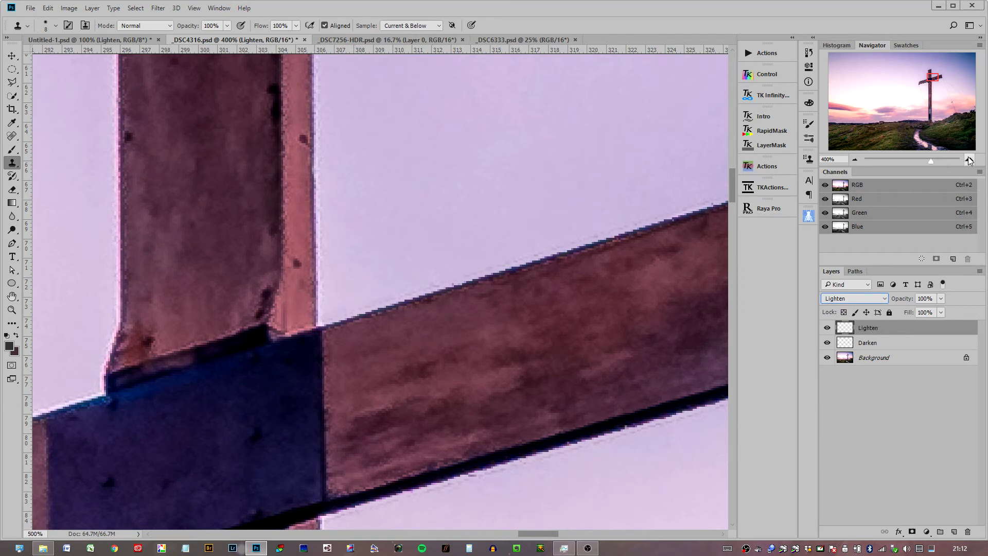
Reduce the Clone Stamp to 6 px and clone pink wood over the dark line on the upper post's right edge at 600% zoom.
{"action": "scroll", "coordinate": [330, 214], "scroll_direction": "up", "scroll_amount": 2}
{"action": "left_click_drag", "start_coordinate": [329, 214], "coordinate": [408, 304]}
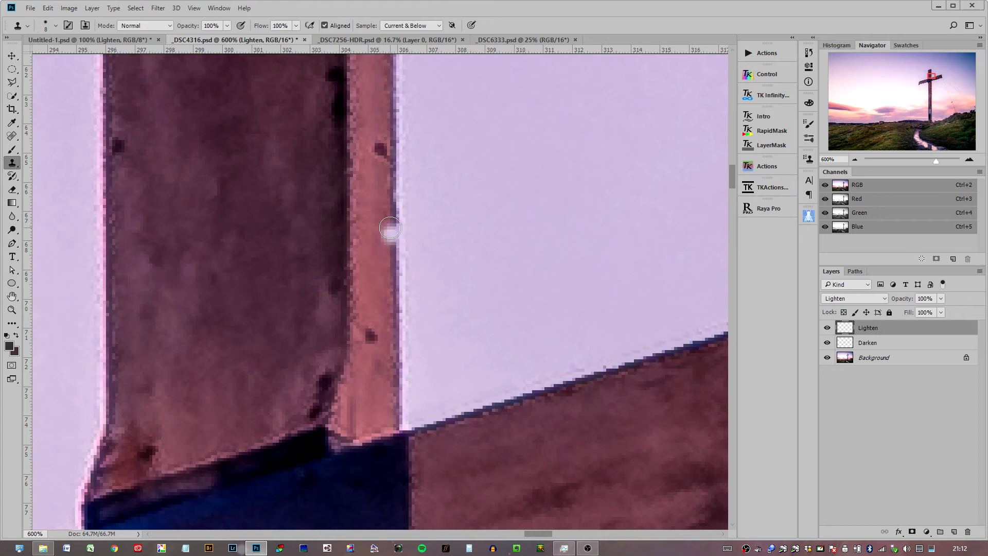
{"action": "key", "text": "bracketleft"}
{"action": "key", "text": "bracketleft"}
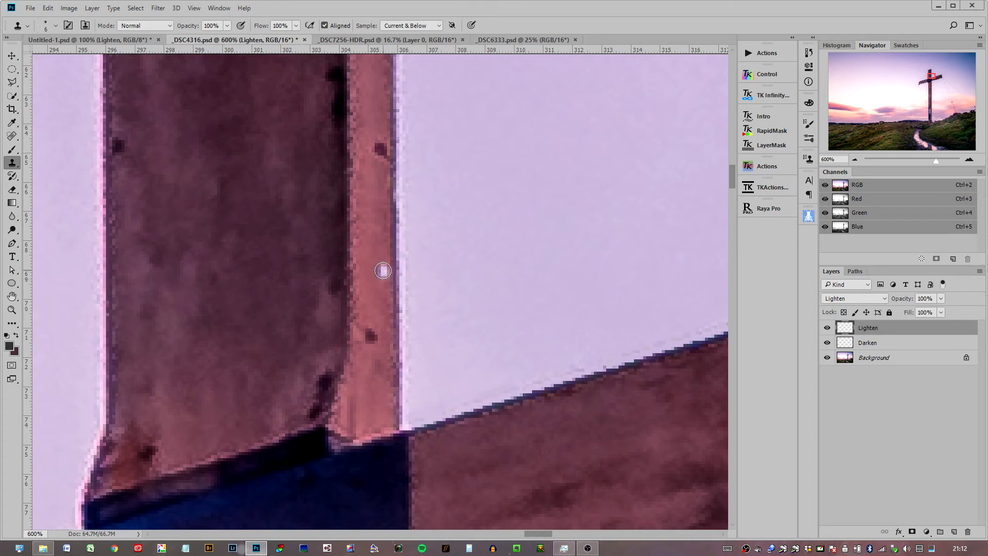
{"action": "left_click", "coordinate": [379, 272], "text": "alt"}
{"action": "mouse_move", "coordinate": [393, 293]}
{"action": "left_mouse_down"}
{"action": "mouse_move", "coordinate": [390, 259]}
{"action": "mouse_move", "coordinate": [397, 415]}
{"action": "mouse_move", "coordinate": [390, 187]}
{"action": "mouse_move", "coordinate": [390, 227]}
{"action": "left_mouse_up"}
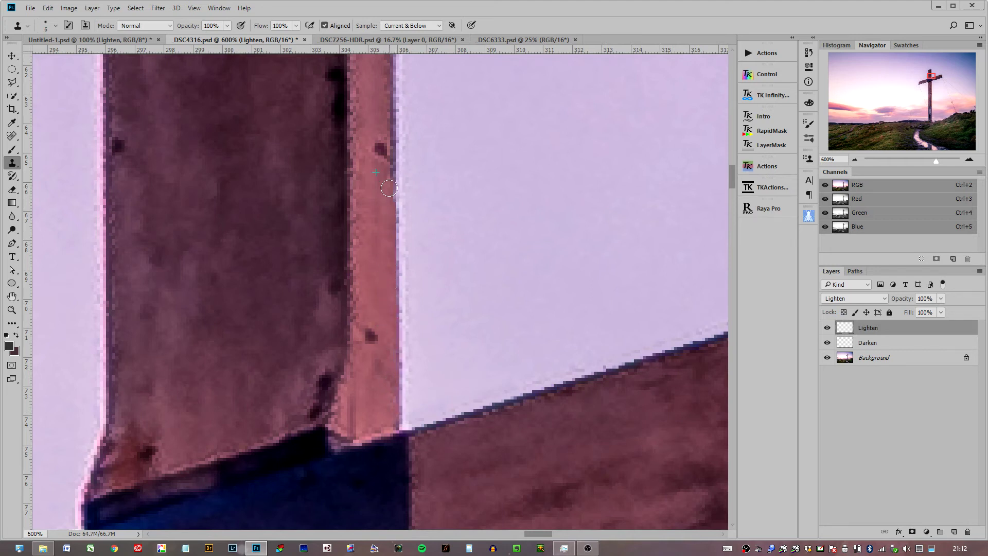
On the Darken layer, clone sky over the remaining halo in the corner where the upper post meets the right arm.
{"action": "left_click", "coordinate": [866, 343]}
{"action": "left_click", "coordinate": [431, 398], "text": "alt"}
{"action": "mouse_move", "coordinate": [407, 404]}
{"action": "left_mouse_down"}
{"action": "mouse_move", "coordinate": [396, 153]}
{"action": "mouse_move", "coordinate": [413, 342]}
{"action": "mouse_move", "coordinate": [409, 333]}
{"action": "mouse_move", "coordinate": [424, 421]}
{"action": "left_mouse_up"}
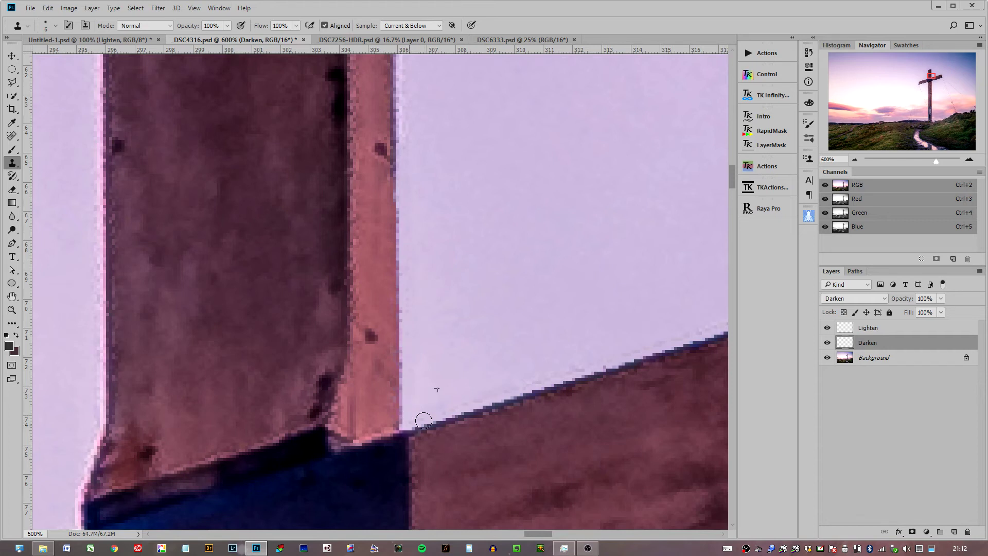
{"action": "scroll", "coordinate": [494, 346], "scroll_direction": "down", "scroll_amount": 1}
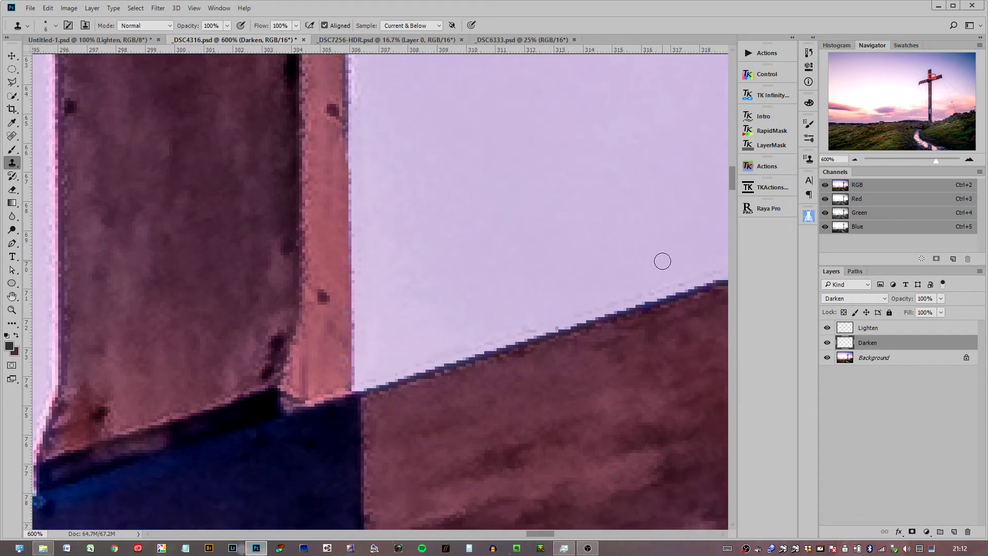
Select the Lighten layer and check the retouched edges of the cross at 100% zoom.
{"action": "left_click", "coordinate": [850, 332]}
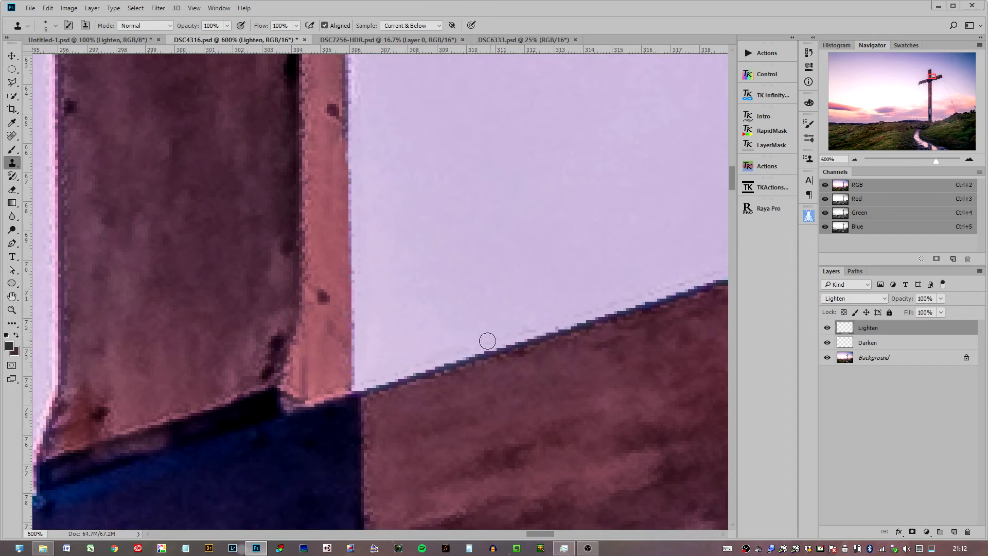
{"action": "scroll", "coordinate": [405, 367], "scroll_direction": "right", "scroll_amount": 3}
{"action": "scroll", "coordinate": [404, 367], "scroll_direction": "up", "scroll_amount": 1}
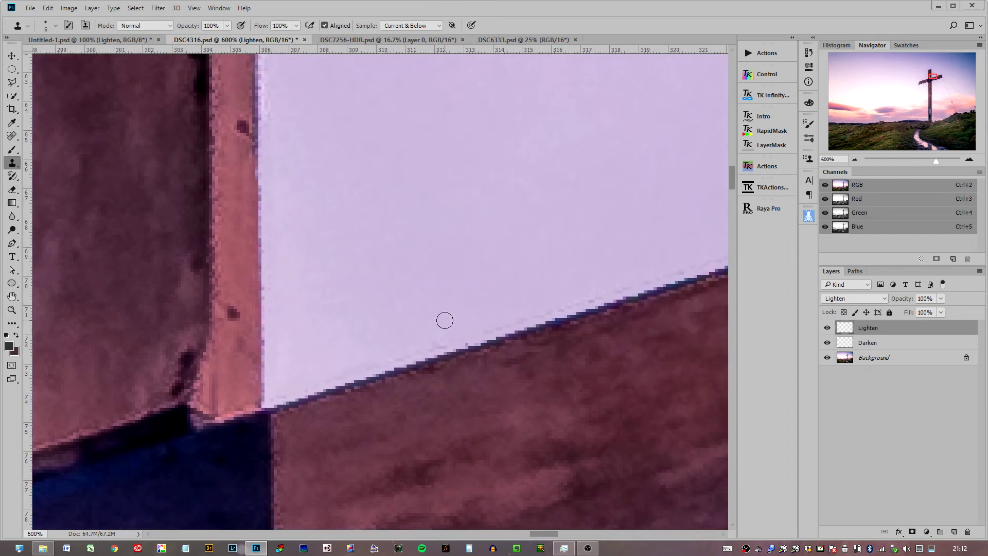
{"action": "left_click", "coordinate": [856, 163]}
{"action": "left_click", "coordinate": [856, 163]}
{"action": "left_click", "coordinate": [857, 163]}
{"action": "left_click", "coordinate": [856, 162]}
{"action": "left_click", "coordinate": [856, 163]}
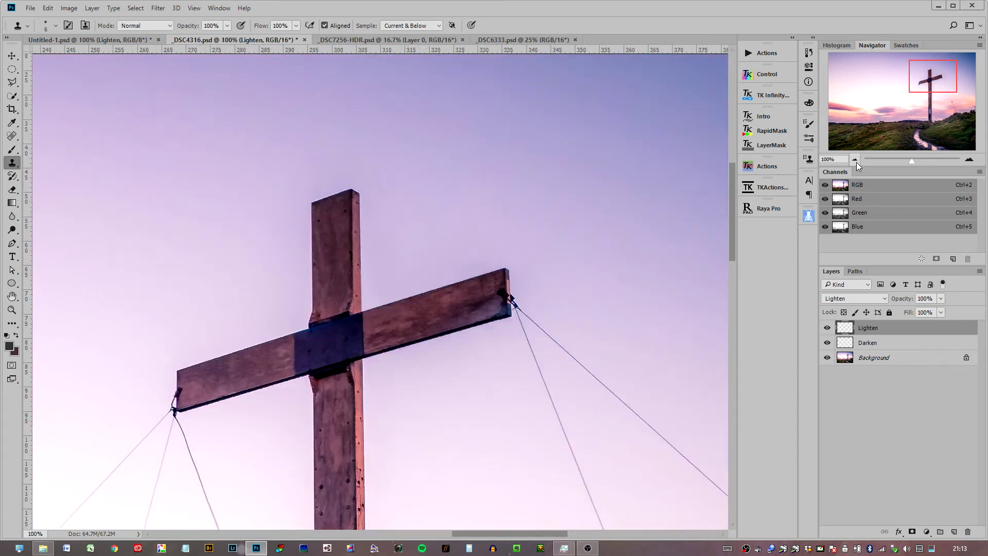
Clone sky along the upper edge of the cross's right arm on the Lighten layer with a 2 px Clone Stamp at 700% zoom.
{"action": "left_click", "coordinate": [972, 161]}
{"action": "left_click", "coordinate": [972, 161]}
{"action": "left_click", "coordinate": [973, 160]}
{"action": "left_click", "coordinate": [973, 160]}
{"action": "left_click", "coordinate": [972, 161]}
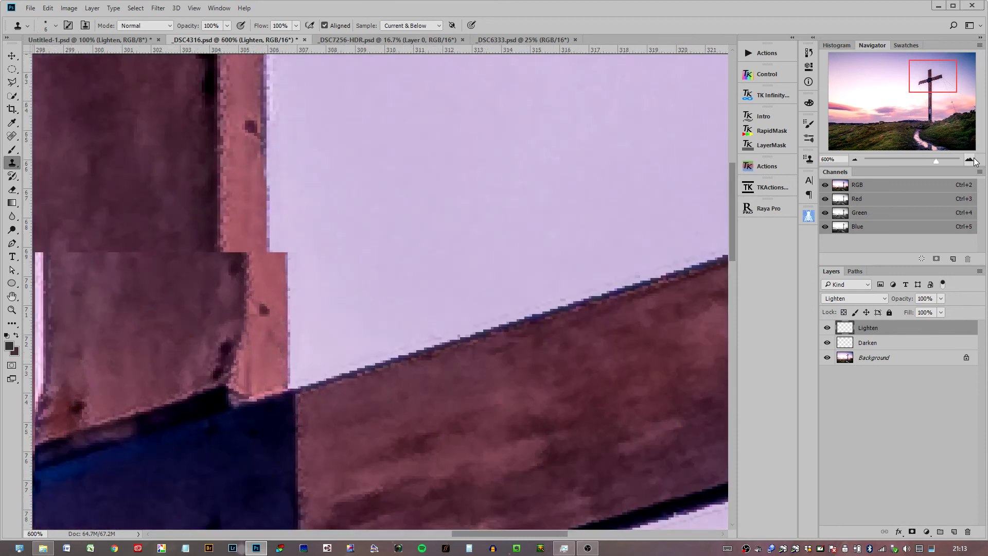
{"action": "left_click", "coordinate": [973, 161]}
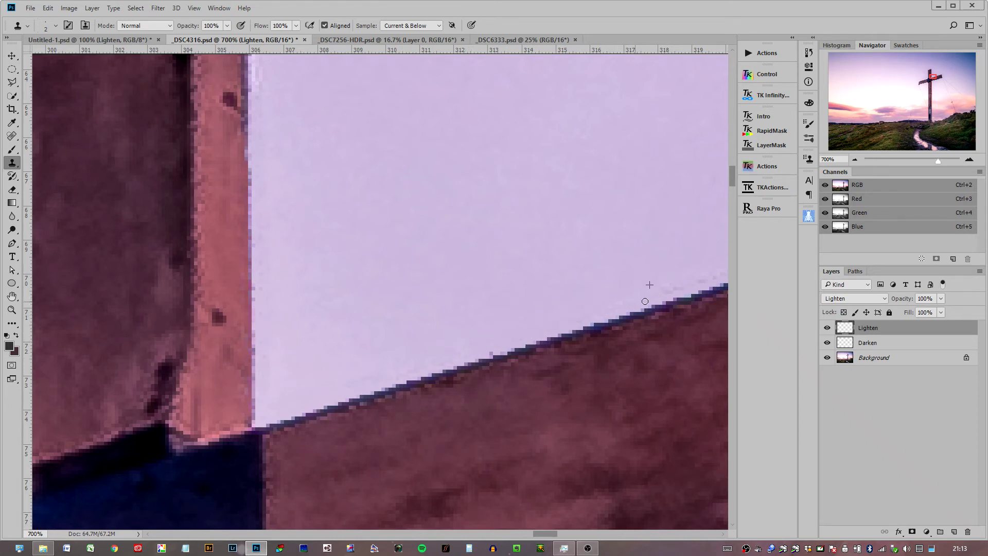
{"action": "left_click_drag", "start_coordinate": [644, 301], "coordinate": [387, 330]}
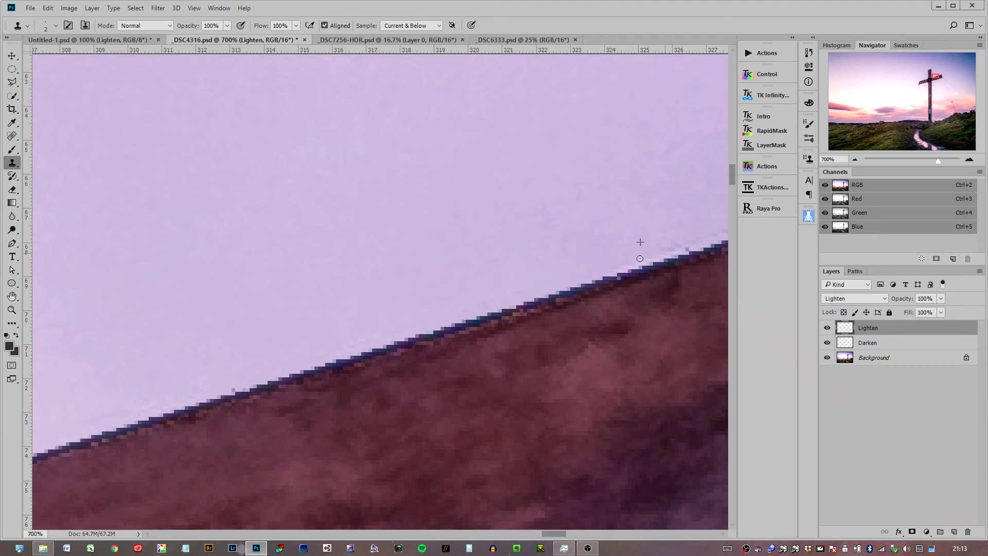
Load the layer's painted area as a selection to inspect the cloned strip around the cross's corner, and deselect it.
{"action": "scroll", "coordinate": [521, 281], "scroll_direction": "left", "scroll_amount": 3}
{"action": "left_click", "coordinate": [845, 327], "text": "ctrl"}
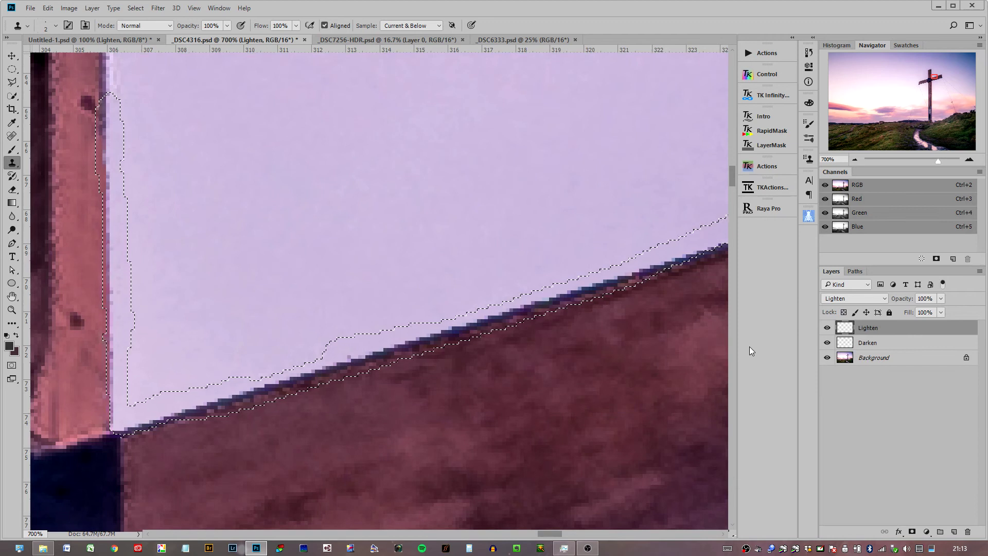
{"action": "key", "text": "ctrl+d"}
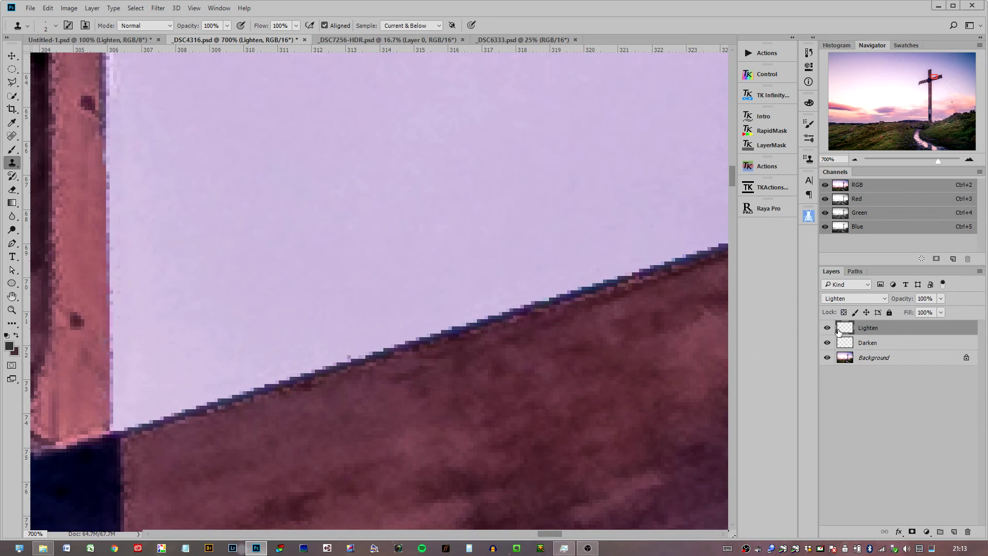
Group the Lighten and Darken layers and name the group Fringing.
{"action": "left_click", "coordinate": [896, 344], "text": "shift"}
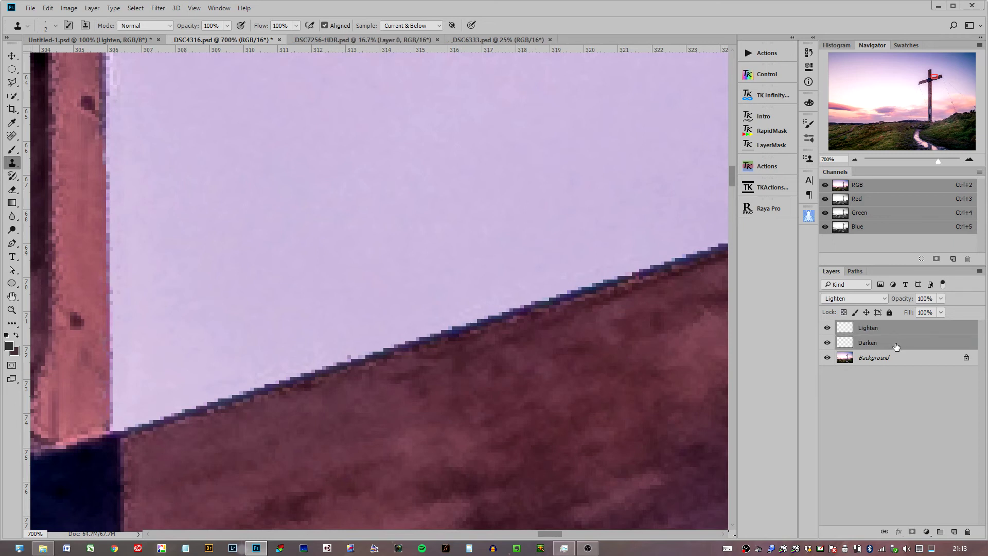
{"action": "key", "text": "ctrl+g"}
{"action": "double_click", "coordinate": [862, 327]}
{"action": "type", "text": "Fringing"}
{"action": "key", "text": "Return"}
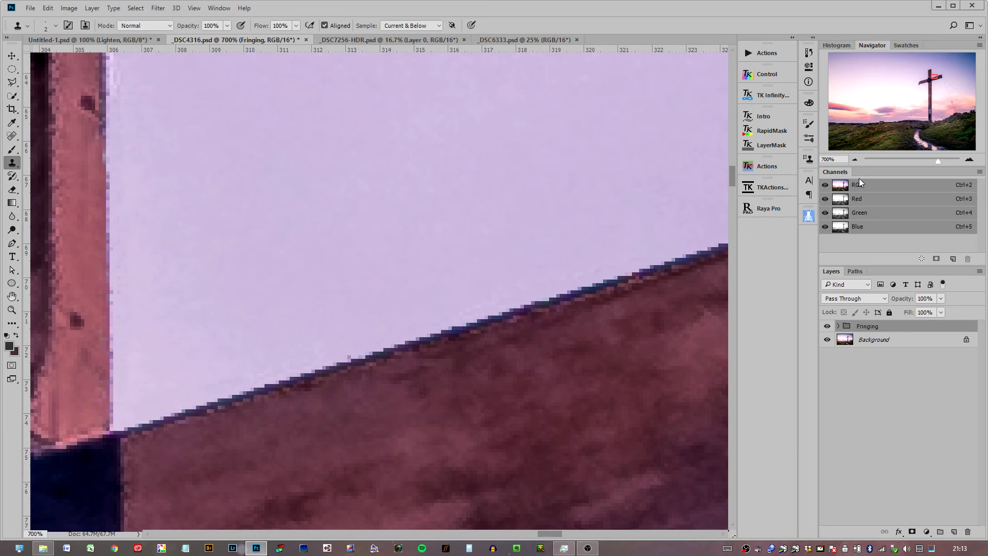
Compare the cross's edges with the Fringing group hidden and shown, at 700% and 400% zoom.
{"action": "left_click", "coordinate": [827, 328]}
{"action": "left_click", "coordinate": [827, 328]}
{"action": "left_click", "coordinate": [827, 327]}
{"action": "left_click", "coordinate": [827, 328]}
{"action": "left_click", "coordinate": [855, 159]}
{"action": "left_click", "coordinate": [855, 159]}
{"action": "left_click", "coordinate": [855, 159]}
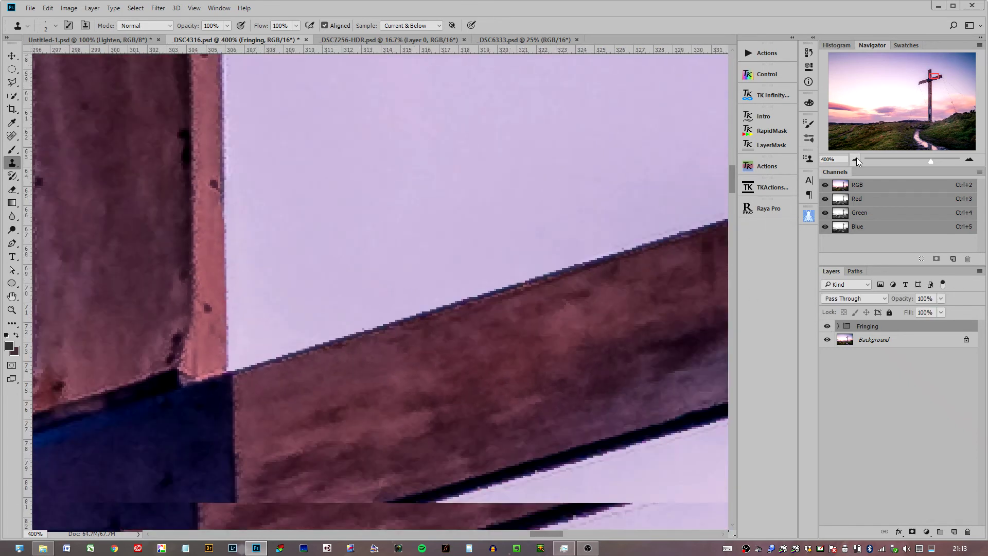
{"action": "left_click", "coordinate": [827, 327]}
{"action": "left_click", "coordinate": [827, 327]}
{"action": "left_click", "coordinate": [826, 327]}
{"action": "left_click", "coordinate": [827, 327]}
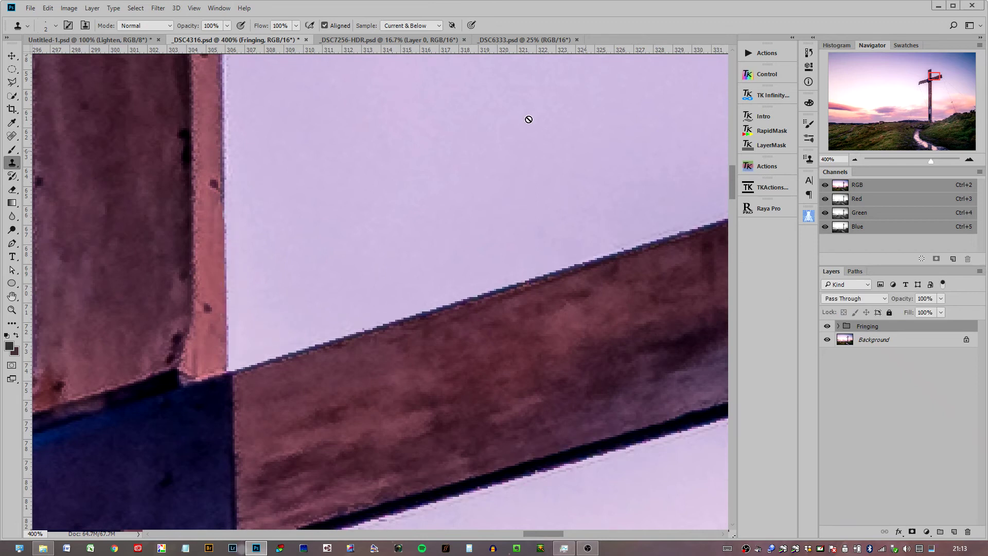
Switch to the _DSC7256-HDR.psd document and examine the arch's upper-left inner edge against the sky at 400% zoom.
{"action": "left_click", "coordinate": [385, 41]}
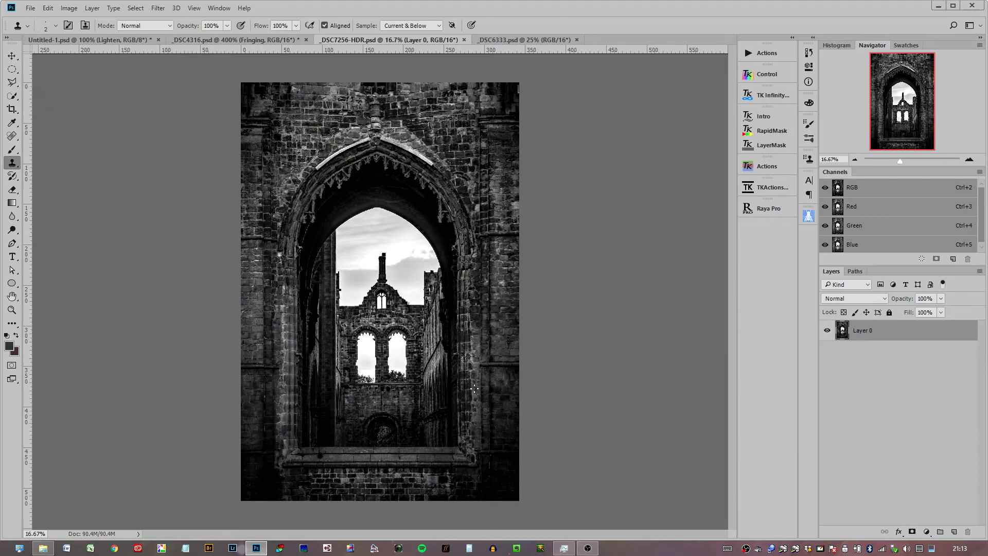
{"action": "left_click", "coordinate": [968, 160]}
{"action": "left_click", "coordinate": [969, 160]}
{"action": "left_click", "coordinate": [969, 160]}
{"action": "left_click", "coordinate": [969, 160]}
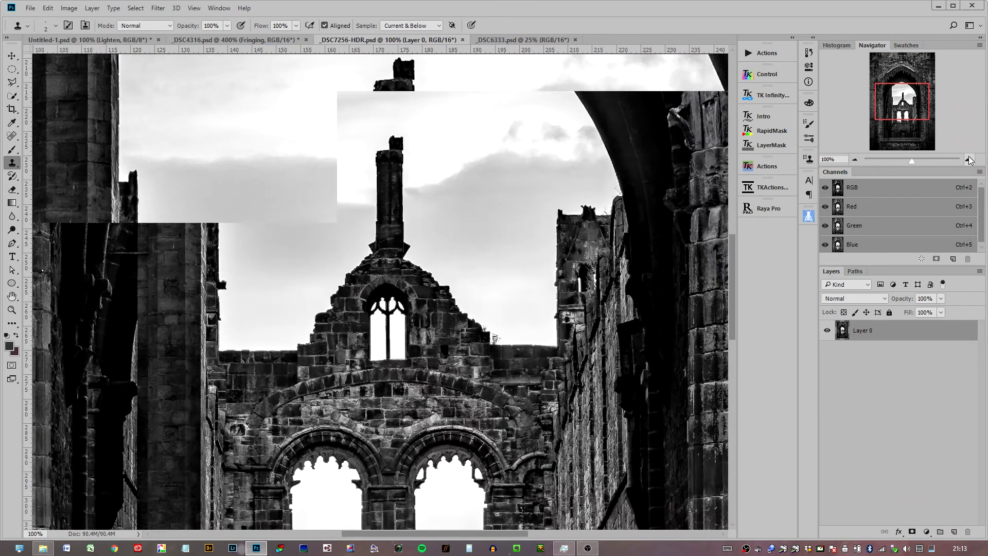
{"action": "left_click", "coordinate": [969, 160]}
{"action": "mouse_move", "coordinate": [907, 98]}
{"action": "left_mouse_down"}
{"action": "mouse_move", "coordinate": [903, 113]}
{"action": "mouse_move", "coordinate": [896, 92]}
{"action": "left_mouse_up"}
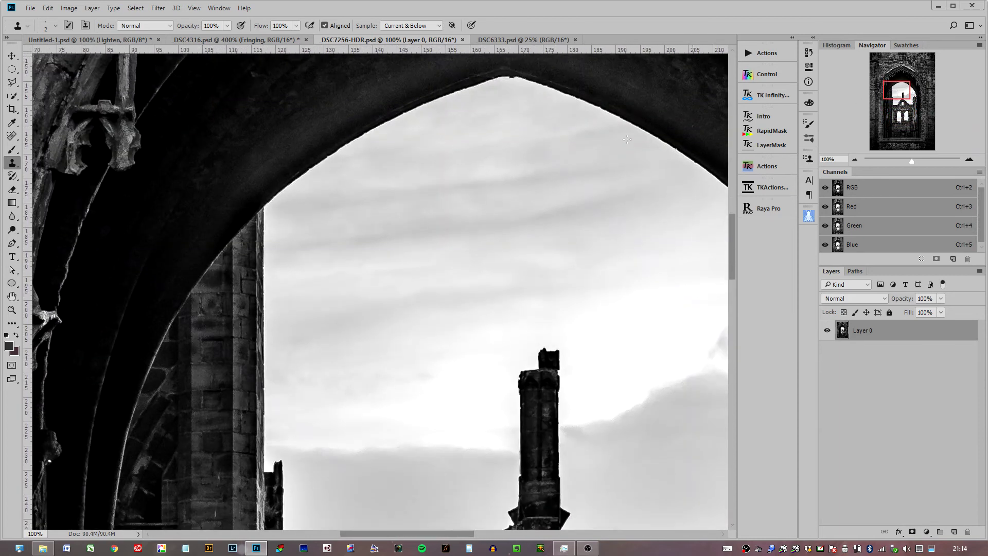
{"action": "left_click", "coordinate": [969, 160]}
{"action": "left_click", "coordinate": [969, 160]}
{"action": "left_click", "coordinate": [969, 160]}
{"action": "left_click_drag", "start_coordinate": [895, 90], "coordinate": [896, 84]}
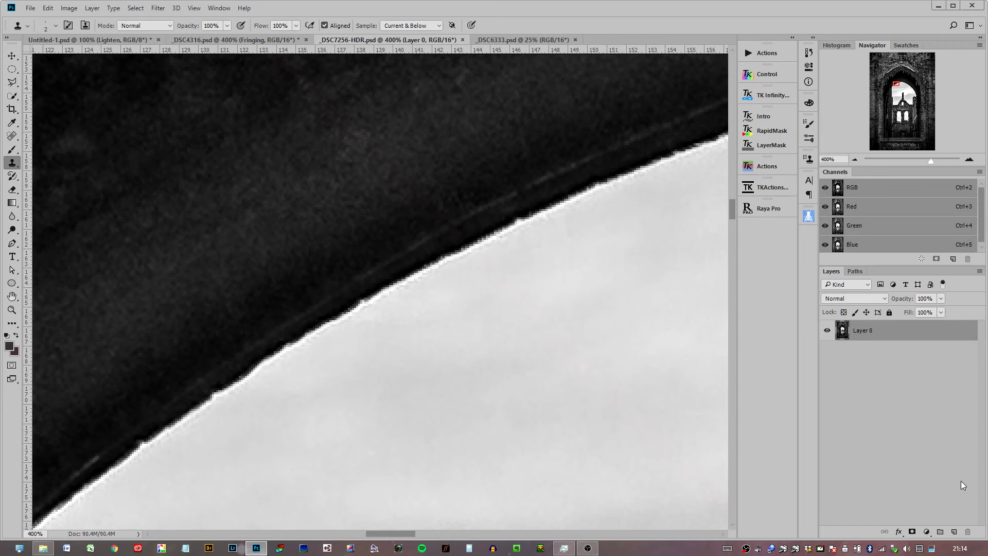
Add an empty layer above Layer 0, set its blend mode to Darken and rename it Darken.
{"action": "left_click", "coordinate": [955, 534]}
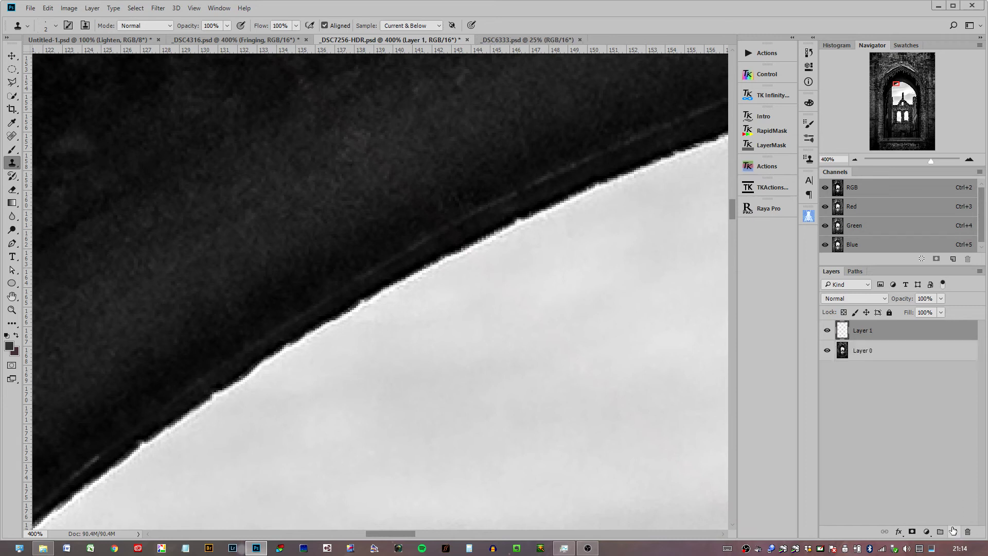
{"action": "left_click", "coordinate": [846, 299]}
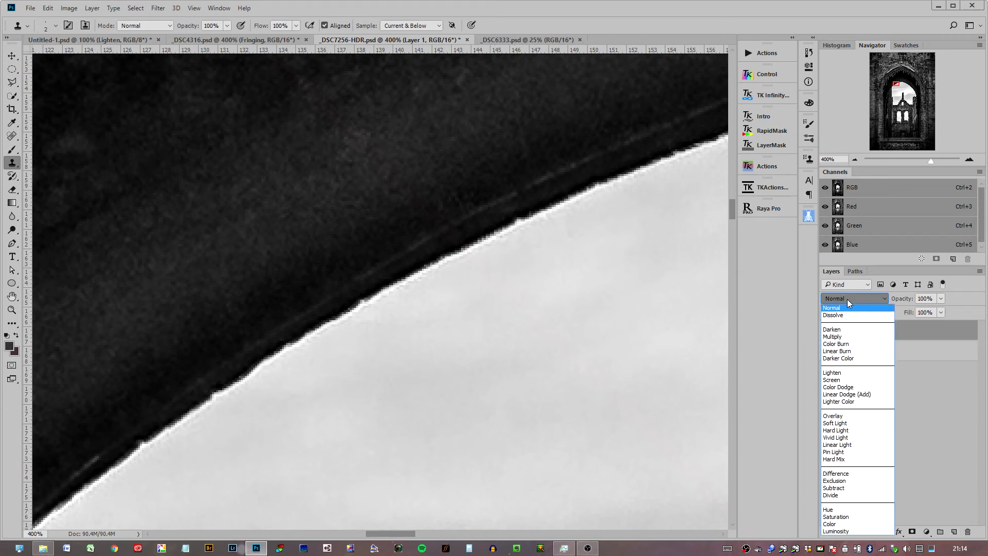
{"action": "left_click", "coordinate": [831, 329]}
{"action": "double_click", "coordinate": [862, 331]}
{"action": "type", "text": "Darken"}
{"action": "key", "text": "Return"}
Set the Clone Stamp to 6 px and sample clean sky where the arch meets the inner wall.
{"action": "scroll", "coordinate": [441, 194], "scroll_direction": "down", "scroll_amount": 5}
{"action": "scroll", "coordinate": [355, 315], "scroll_direction": "left", "scroll_amount": 5}
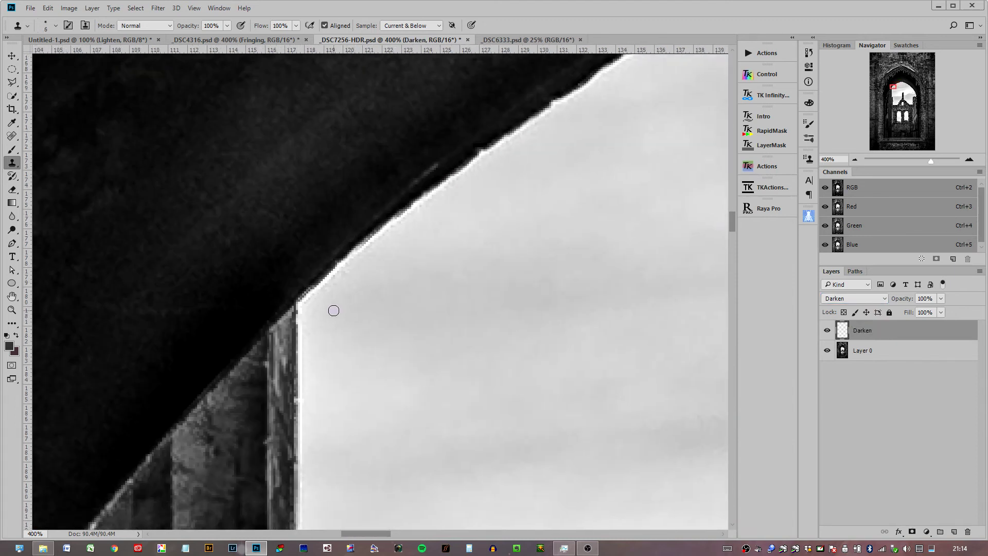
{"action": "left_click", "coordinate": [319, 320], "text": "alt"}
Switch the Clone Stamp's sampling to Current Layer and restore it to Current & Below.
{"action": "left_click", "coordinate": [402, 25]}
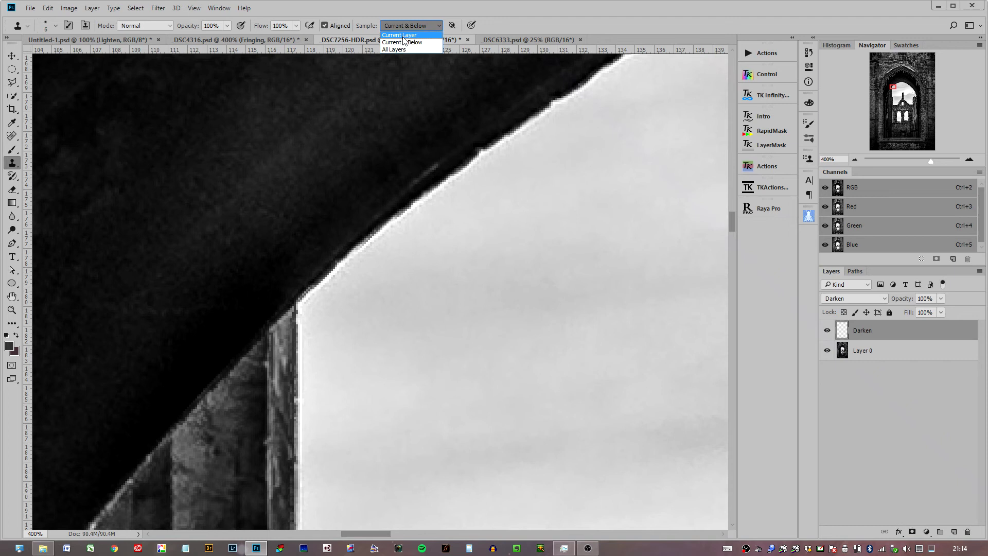
{"action": "left_click", "coordinate": [403, 35]}
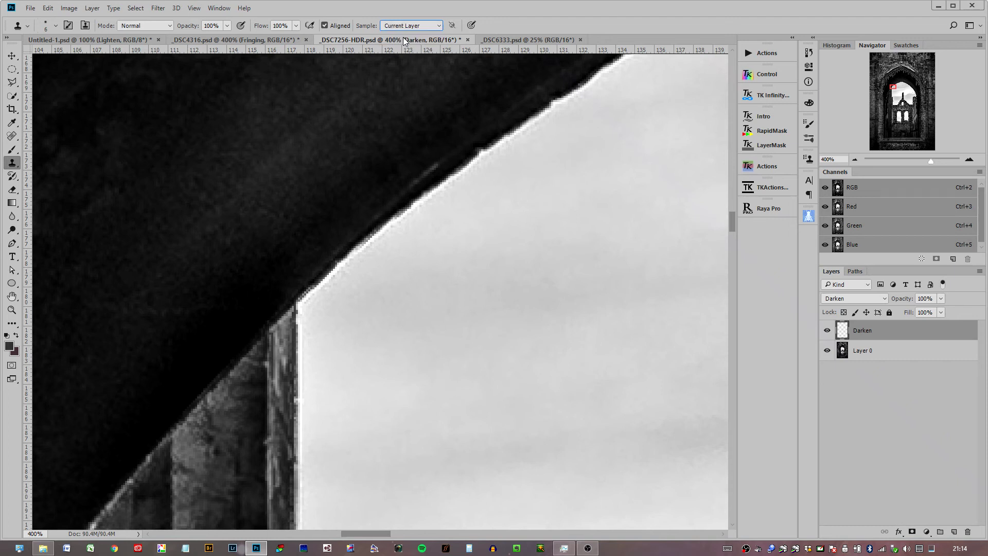
{"action": "left_click", "coordinate": [404, 27]}
{"action": "left_click", "coordinate": [405, 44]}
{"action": "left_click", "coordinate": [396, 27]}
{"action": "left_click", "coordinate": [403, 35]}
{"action": "left_click", "coordinate": [411, 43]}
Clone sky over the white halo along the arch's upper-left inner edge on the Darken layer.
{"action": "mouse_move", "coordinate": [310, 304]}
{"action": "left_mouse_down"}
{"action": "mouse_move", "coordinate": [306, 290]}
{"action": "mouse_move", "coordinate": [385, 219]}
{"action": "mouse_move", "coordinate": [486, 154]}
{"action": "mouse_move", "coordinate": [525, 146]}
{"action": "mouse_move", "coordinate": [395, 248]}
{"action": "mouse_move", "coordinate": [435, 206]}
{"action": "mouse_move", "coordinate": [610, 106]}
{"action": "left_mouse_up"}
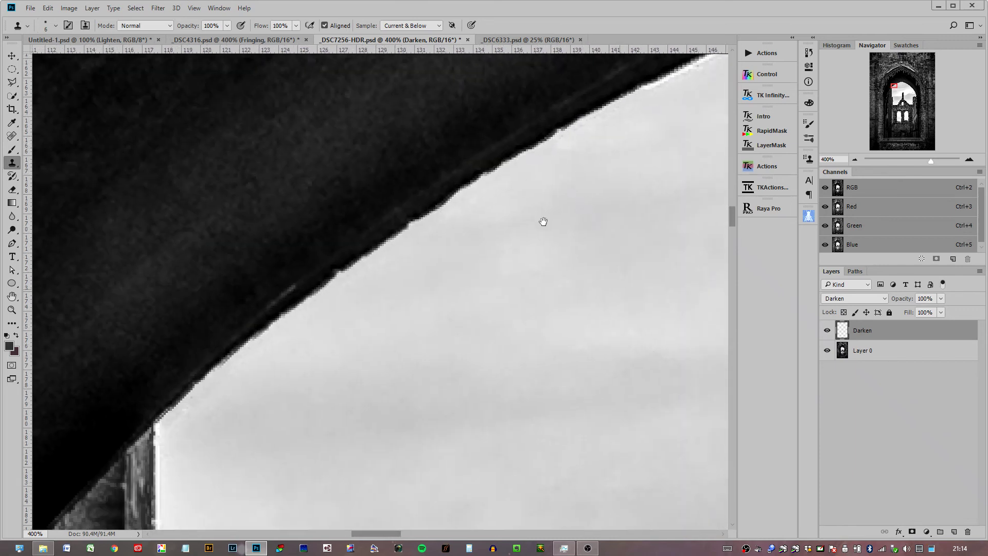
{"action": "scroll", "coordinate": [542, 220], "scroll_direction": "down", "scroll_amount": 3}
{"action": "scroll", "coordinate": [543, 221], "scroll_direction": "right", "scroll_amount": 3}
{"action": "left_click", "coordinate": [855, 160]}
{"action": "left_click", "coordinate": [855, 160]}
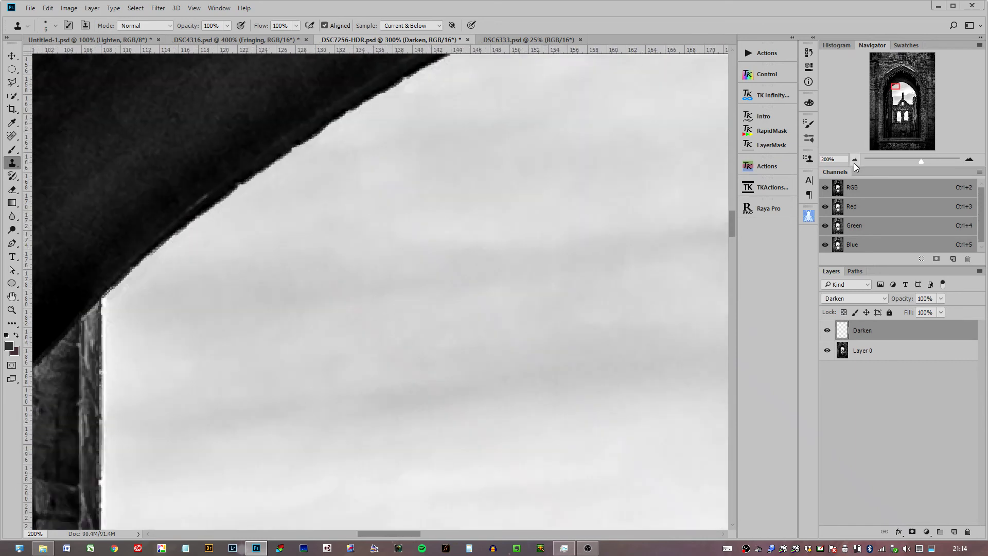
Examine the gable and its window tracery up to 500% zoom, and reduce the Clone Stamp to 4 px.
{"action": "scroll", "coordinate": [458, 141], "scroll_direction": "down", "scroll_amount": 5}
{"action": "scroll", "coordinate": [496, 223], "scroll_direction": "right", "scroll_amount": 3}
{"action": "scroll", "coordinate": [506, 213], "scroll_direction": "down", "scroll_amount": 10}
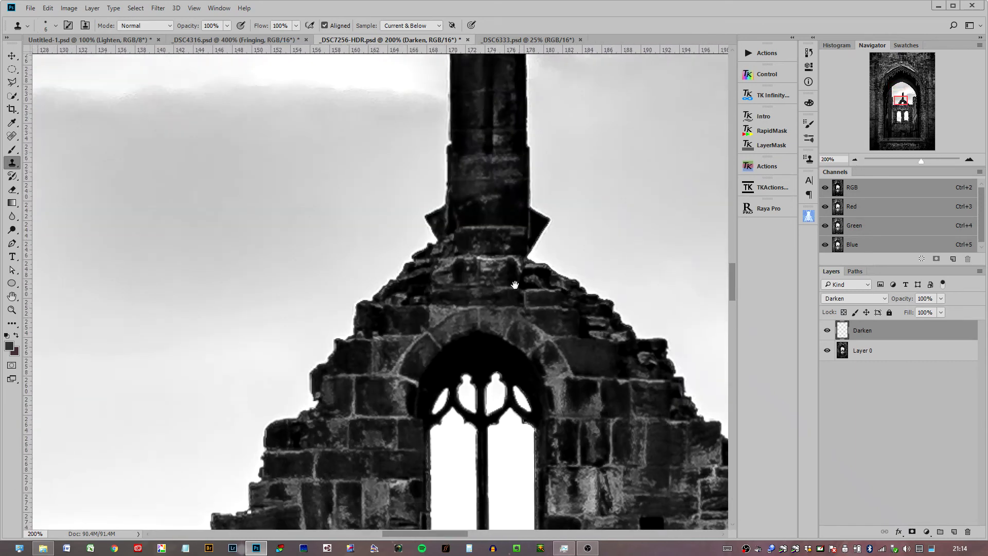
{"action": "left_click", "coordinate": [968, 160]}
{"action": "left_click", "coordinate": [970, 160]}
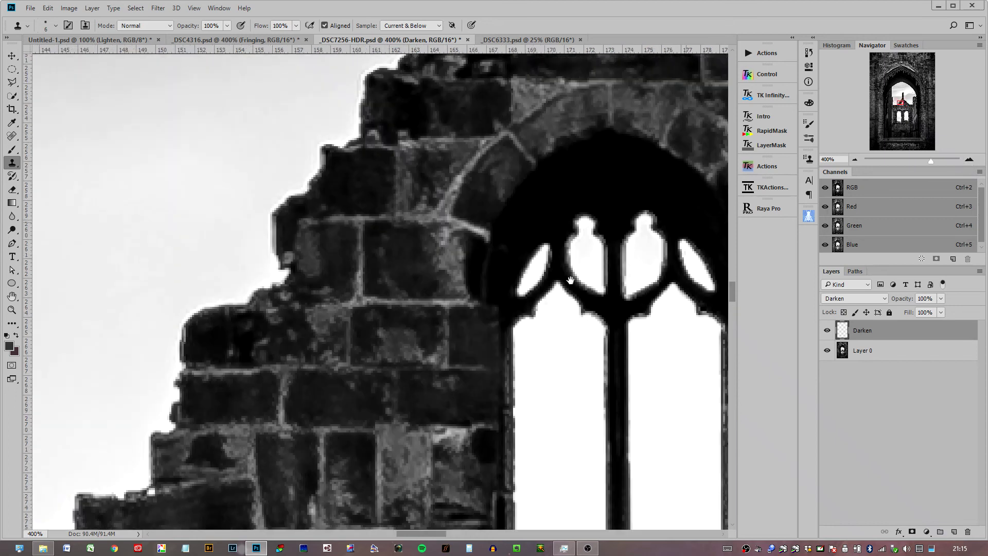
{"action": "scroll", "coordinate": [505, 250], "scroll_direction": "right", "scroll_amount": 3}
{"action": "scroll", "coordinate": [505, 250], "scroll_direction": "up", "scroll_amount": 1}
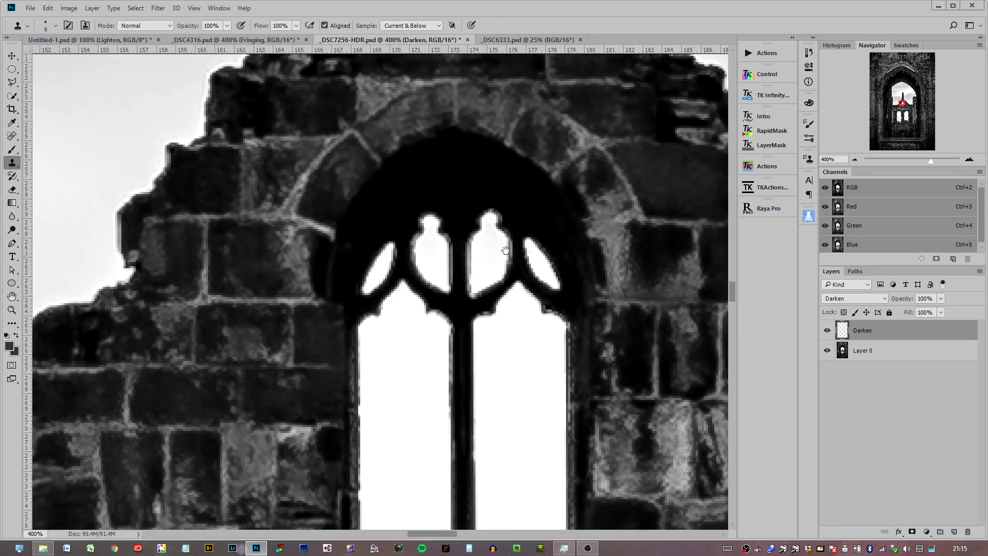
{"action": "left_click", "coordinate": [969, 159]}
{"action": "scroll", "coordinate": [488, 247], "scroll_direction": "right", "scroll_amount": 1}
{"action": "scroll", "coordinate": [489, 247], "scroll_direction": "up", "scroll_amount": 1}
{"action": "key", "text": "bracketleft"}
{"action": "key", "text": "bracketleft"}
{"action": "key", "text": "bracketleft"}
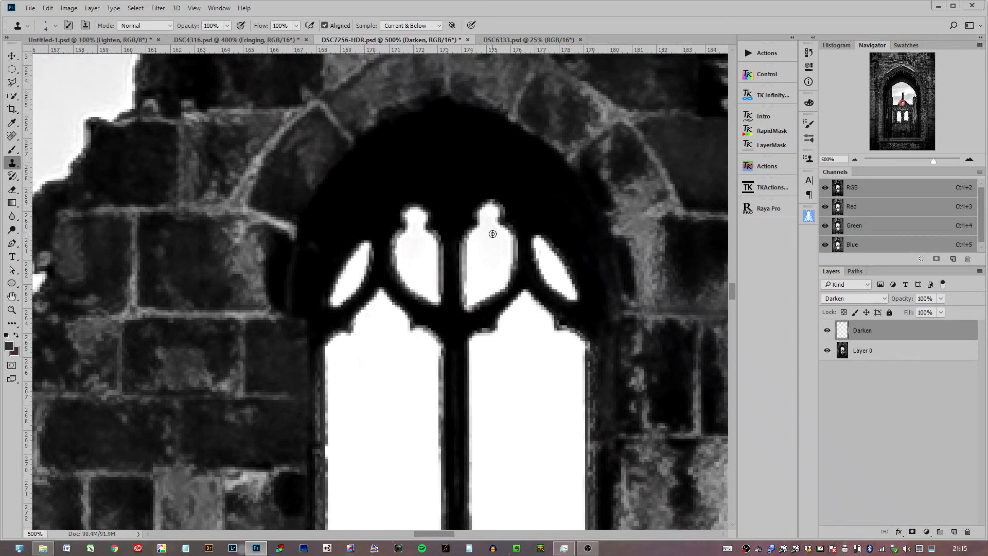
Try cloning inside the right central tracery pane and undo the stroke.
{"action": "mouse_move", "coordinate": [470, 271]}
{"action": "left_mouse_down"}
{"action": "mouse_move", "coordinate": [490, 281]}
{"action": "mouse_move", "coordinate": [477, 279]}
{"action": "mouse_move", "coordinate": [490, 250]}
{"action": "mouse_move", "coordinate": [509, 280]}
{"action": "left_mouse_up"}
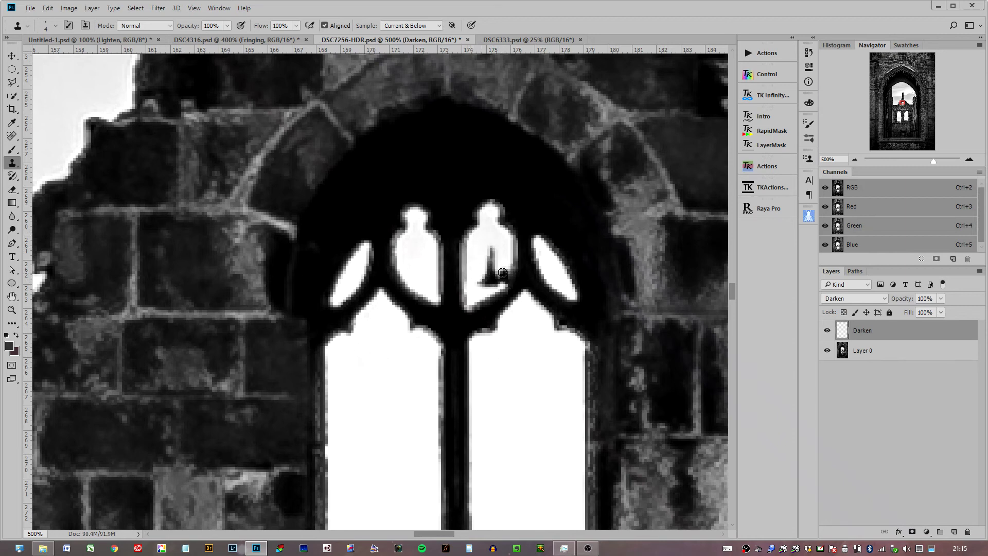
{"action": "key", "text": "ctrl+z"}
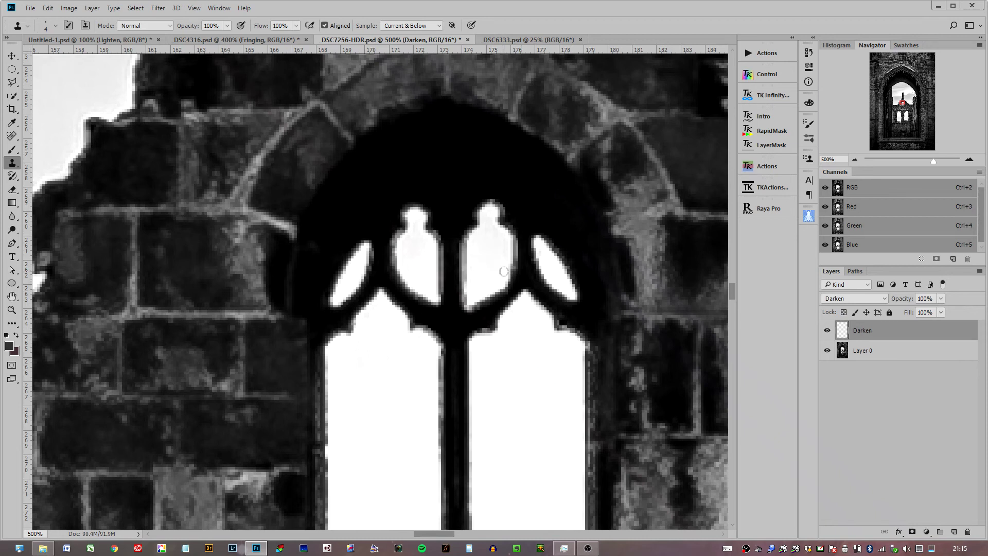
Clone sky sampled from beside the gable into the small upper tracery panes at 300% zoom.
{"action": "left_click", "coordinate": [854, 160]}
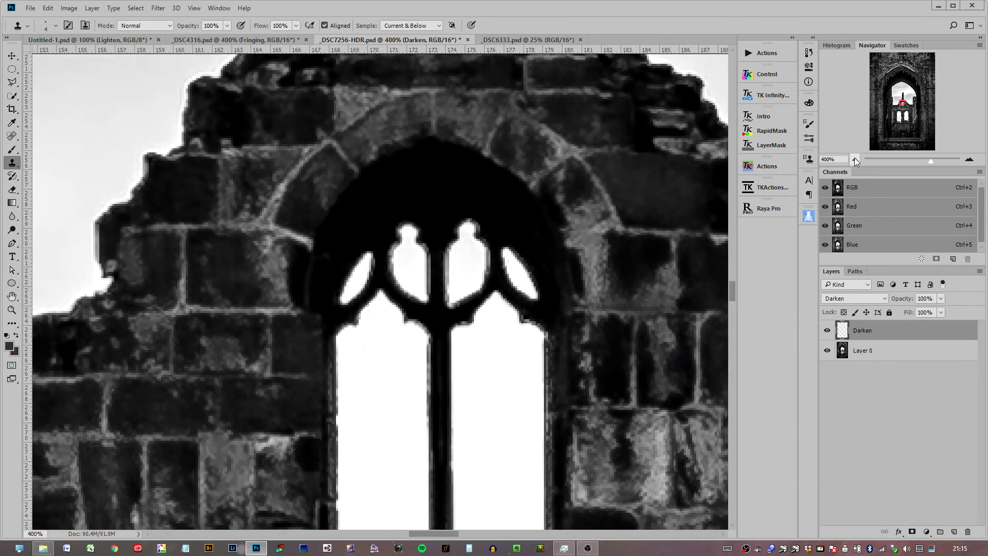
{"action": "left_click", "coordinate": [854, 159]}
{"action": "left_click_drag", "start_coordinate": [474, 295], "coordinate": [580, 294]}
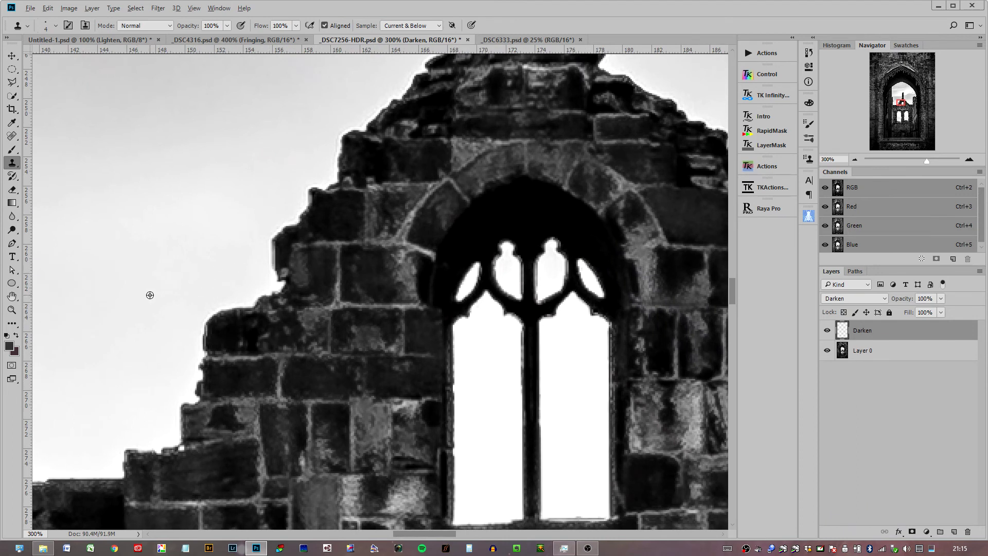
{"action": "mouse_move", "coordinate": [504, 256]}
{"action": "left_mouse_down"}
{"action": "mouse_move", "coordinate": [499, 285]}
{"action": "mouse_move", "coordinate": [474, 264]}
{"action": "mouse_move", "coordinate": [477, 277]}
{"action": "mouse_move", "coordinate": [456, 302]}
{"action": "mouse_move", "coordinate": [347, 273]}
{"action": "mouse_move", "coordinate": [497, 257]}
{"action": "mouse_move", "coordinate": [495, 281]}
{"action": "mouse_move", "coordinate": [514, 266]}
{"action": "mouse_move", "coordinate": [519, 299]}
{"action": "mouse_move", "coordinate": [525, 274]}
{"action": "mouse_move", "coordinate": [512, 270]}
{"action": "mouse_move", "coordinate": [504, 282]}
{"action": "mouse_move", "coordinate": [499, 246]}
{"action": "mouse_move", "coordinate": [504, 257]}
{"action": "mouse_move", "coordinate": [560, 249]}
{"action": "mouse_move", "coordinate": [556, 240]}
{"action": "mouse_move", "coordinate": [564, 278]}
{"action": "mouse_move", "coordinate": [546, 296]}
{"action": "mouse_move", "coordinate": [538, 294]}
{"action": "mouse_move", "coordinate": [551, 251]}
{"action": "left_mouse_up"}
{"action": "left_click", "coordinate": [196, 274], "text": "alt"}
{"action": "mouse_move", "coordinate": [580, 267]}
{"action": "left_mouse_down"}
{"action": "mouse_move", "coordinate": [604, 299]}
{"action": "mouse_move", "coordinate": [593, 274]}
{"action": "left_mouse_up"}
Clone clean white over the fringe at the top and left edge of the tall left window pane, enlarging the Clone Stamp to 7 px.
{"action": "left_click", "coordinate": [475, 341], "text": "alt"}
{"action": "left_click_drag", "start_coordinate": [466, 317], "coordinate": [462, 319]}
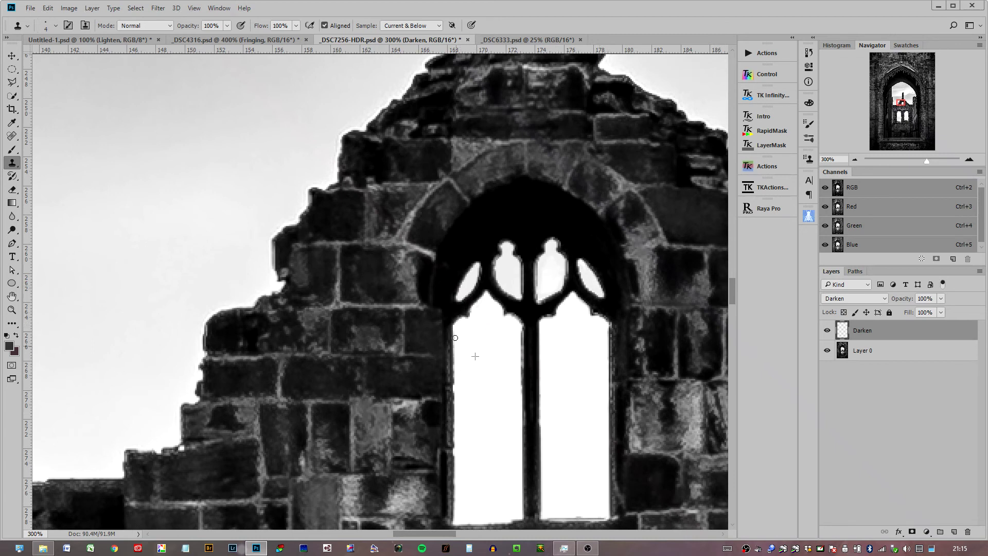
{"action": "key", "text": "bracketright"}
{"action": "key", "text": "bracketright"}
{"action": "left_click", "coordinate": [471, 349], "text": "alt"}
{"action": "left_click_drag", "start_coordinate": [452, 349], "coordinate": [455, 386]}
Clone clean white along the bottom edge of the tall left window pane.
{"action": "scroll", "coordinate": [465, 414], "scroll_direction": "down", "scroll_amount": 2}
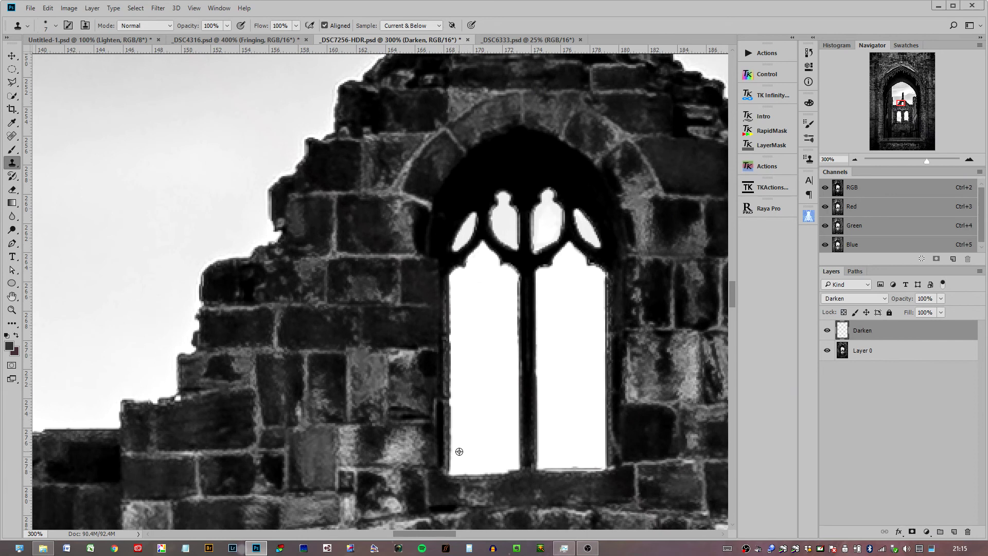
{"action": "left_click", "coordinate": [462, 442], "text": "alt"}
{"action": "left_click_drag", "start_coordinate": [473, 456], "coordinate": [515, 469]}
Clone sky over the bright halo along the sky-facing edge of the stone wall beside the arch, at 300% zoom.
{"action": "left_click_drag", "start_coordinate": [99, 276], "coordinate": [374, 357]}
{"action": "left_click_drag", "start_coordinate": [417, 298], "coordinate": [494, 369]}
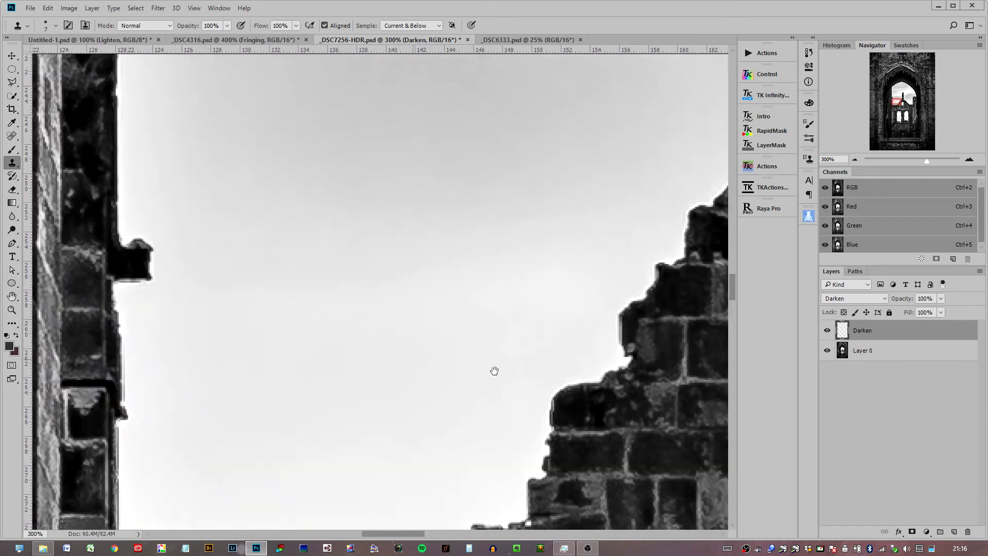
{"action": "left_click_drag", "start_coordinate": [222, 274], "coordinate": [311, 362]}
{"action": "left_click", "coordinate": [217, 285]}
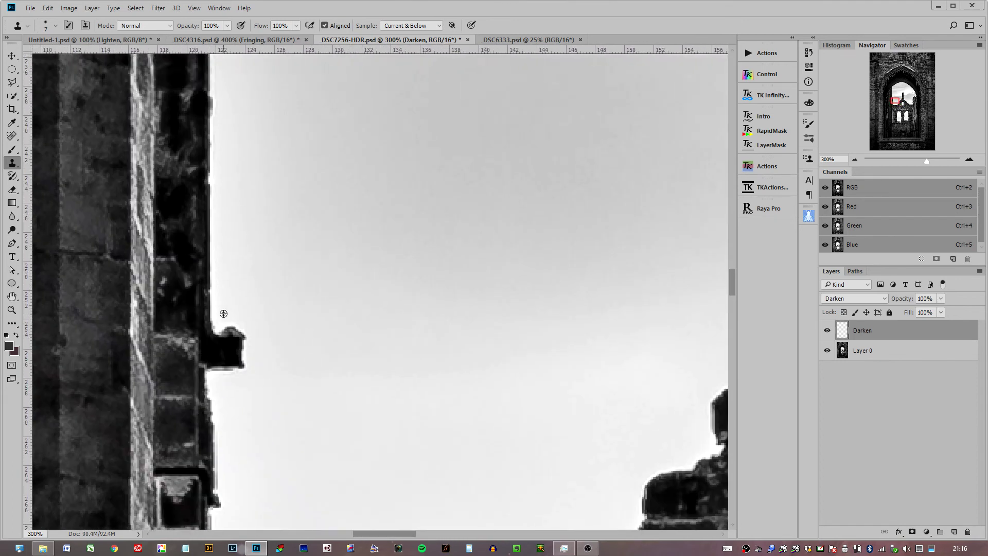
{"action": "left_click_drag", "start_coordinate": [213, 213], "coordinate": [215, 120]}
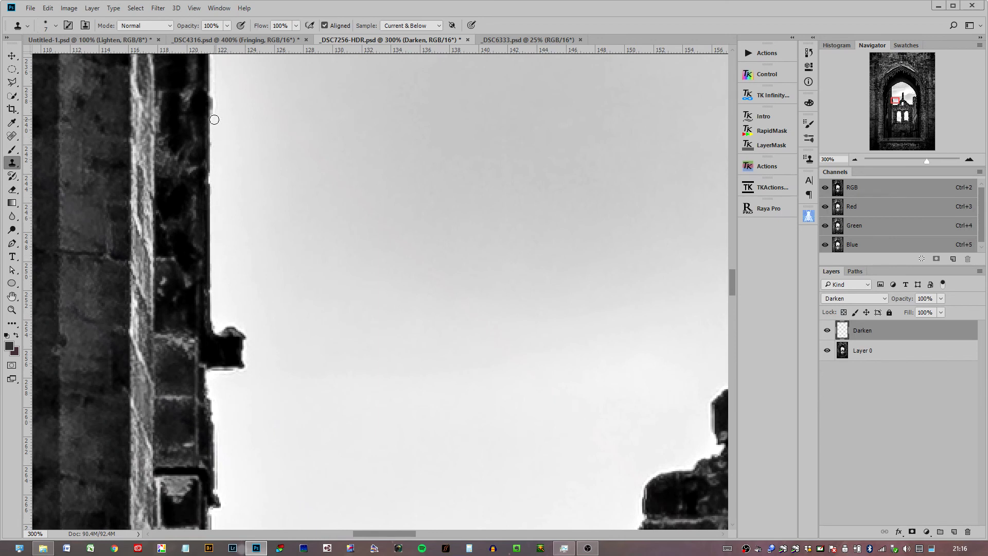
{"action": "scroll", "coordinate": [214, 119], "scroll_direction": "up", "scroll_amount": 3}
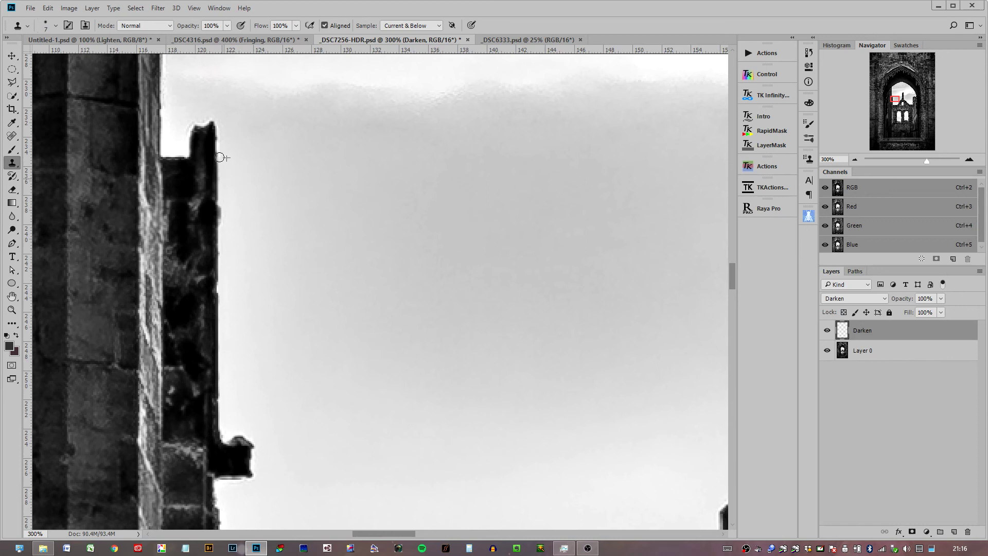
Review the cloned gable and window edges of the arch photo, finishing at 100% zoom.
{"action": "mouse_move", "coordinate": [579, 410]}
{"action": "left_mouse_down"}
{"action": "mouse_move", "coordinate": [306, 332]}
{"action": "mouse_move", "coordinate": [133, 261]}
{"action": "left_mouse_up"}
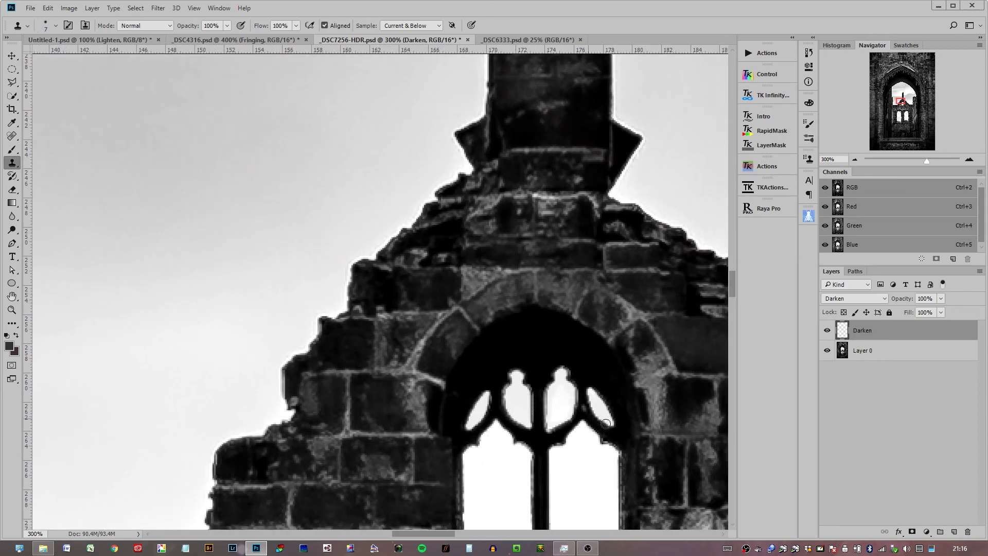
{"action": "left_click_drag", "start_coordinate": [507, 424], "coordinate": [428, 311]}
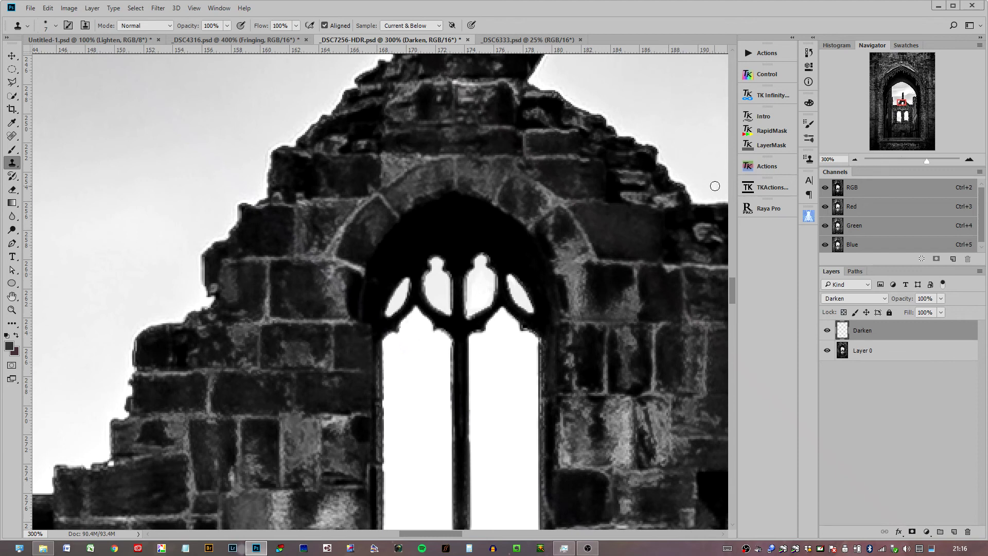
{"action": "left_click", "coordinate": [853, 160]}
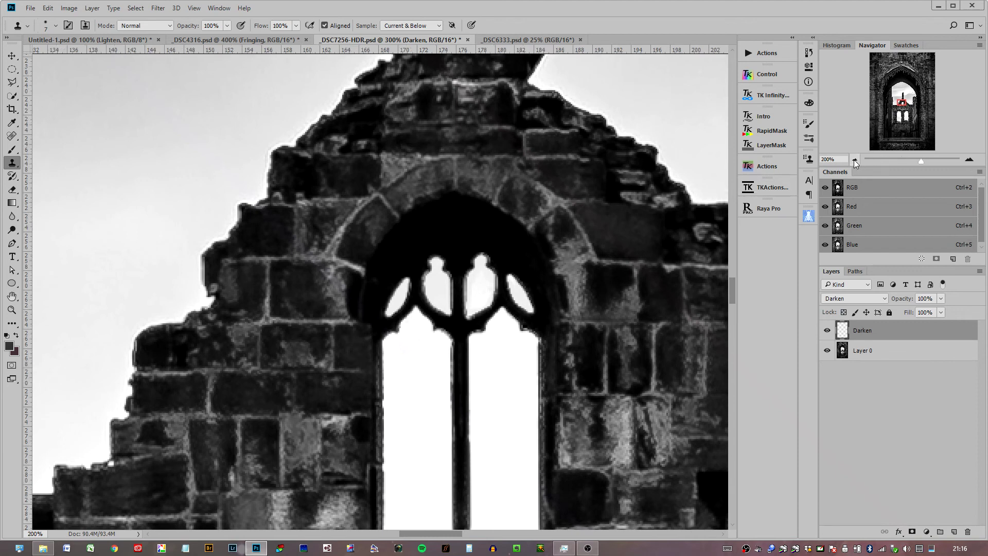
{"action": "left_click", "coordinate": [853, 160]}
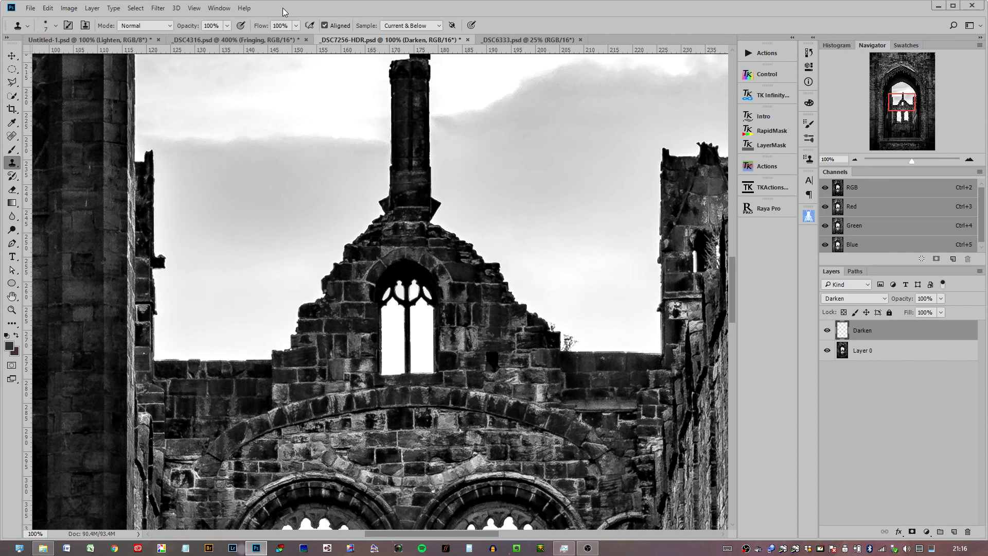
Switch to the _DSC6333.psd mill photo and view it overall at 25% zoom.
{"action": "left_click", "coordinate": [513, 41]}
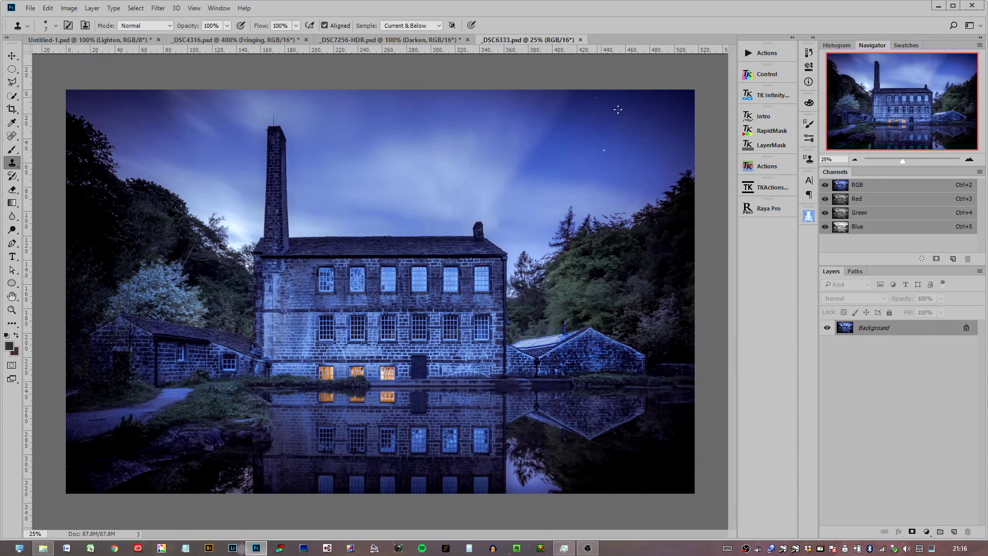
{"action": "left_click", "coordinate": [969, 159]}
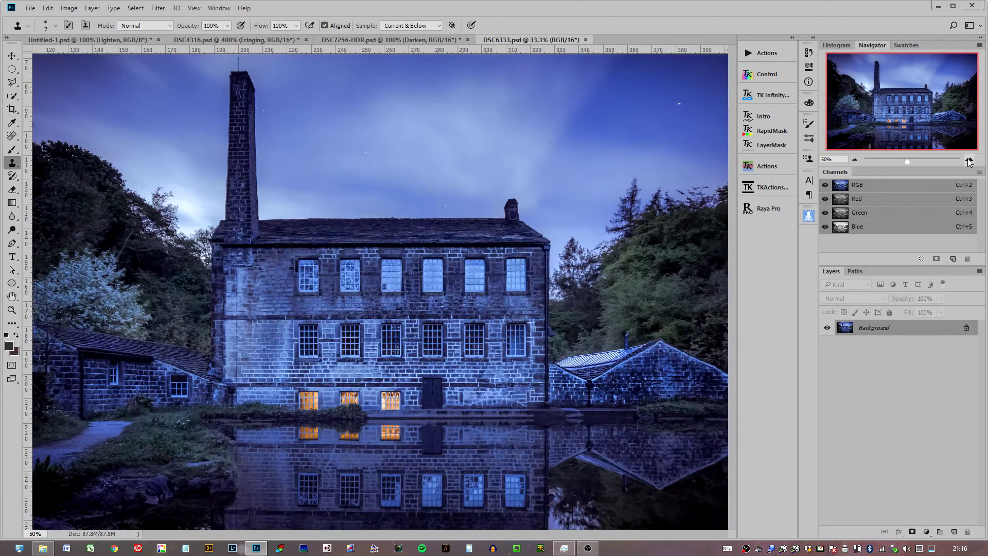
{"action": "left_click", "coordinate": [969, 159]}
{"action": "left_click", "coordinate": [969, 159]}
{"action": "left_click", "coordinate": [854, 159]}
{"action": "left_click", "coordinate": [853, 160]}
{"action": "left_click", "coordinate": [853, 160]}
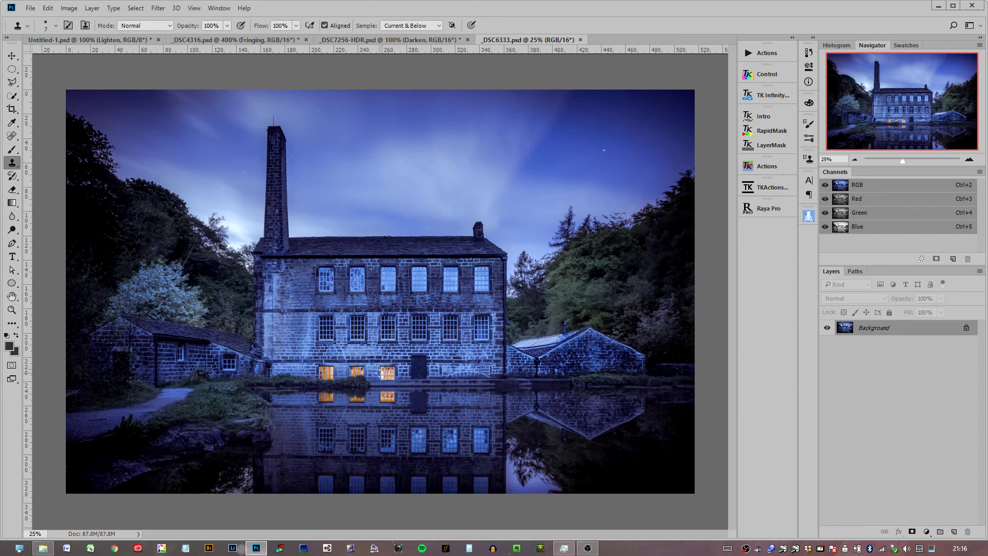
Examine the mill chimney's edges against the sky for sharpening halos at up to 500% zoom.
{"action": "left_click", "coordinate": [970, 161]}
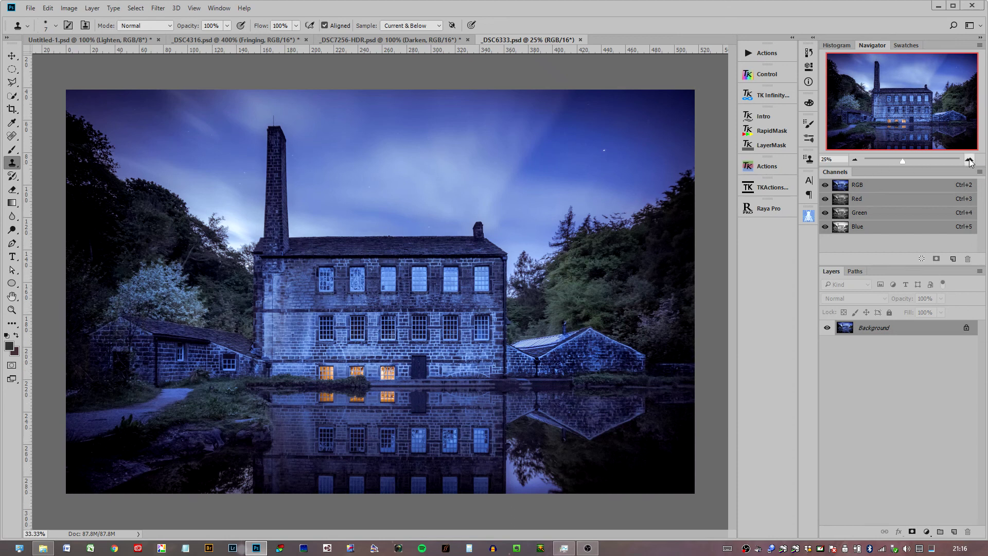
{"action": "left_click", "coordinate": [969, 161]}
{"action": "left_click", "coordinate": [969, 161]}
{"action": "left_click_drag", "start_coordinate": [881, 105], "coordinate": [854, 63]}
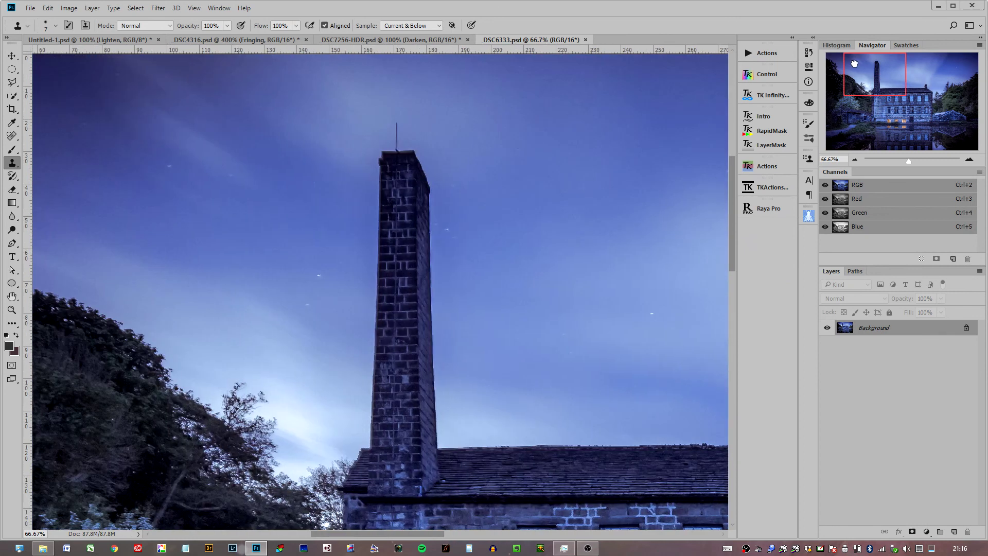
{"action": "left_click", "coordinate": [972, 161]}
{"action": "left_click", "coordinate": [973, 162]}
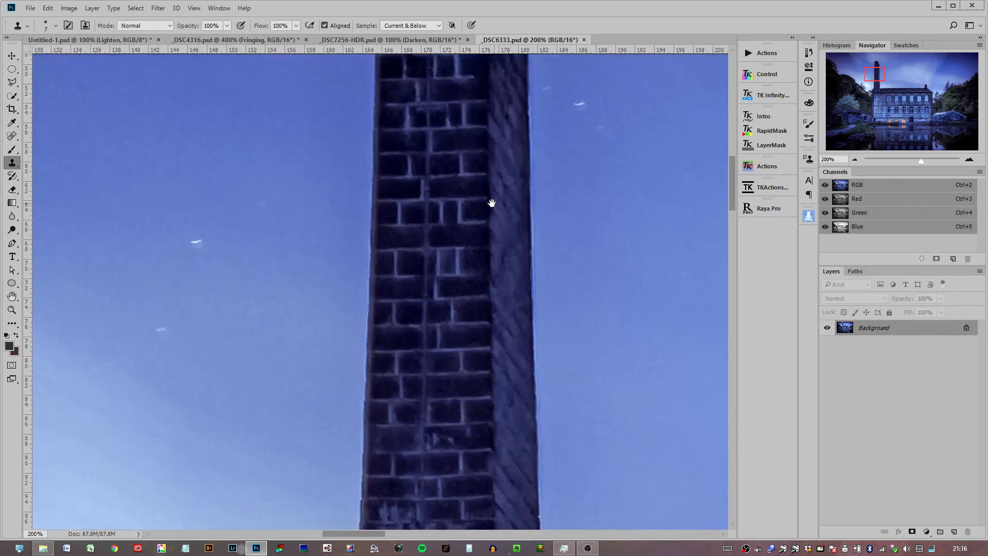
{"action": "scroll", "coordinate": [490, 203], "scroll_direction": "right", "scroll_amount": 2}
{"action": "left_click", "coordinate": [971, 164]}
{"action": "left_click", "coordinate": [971, 163]}
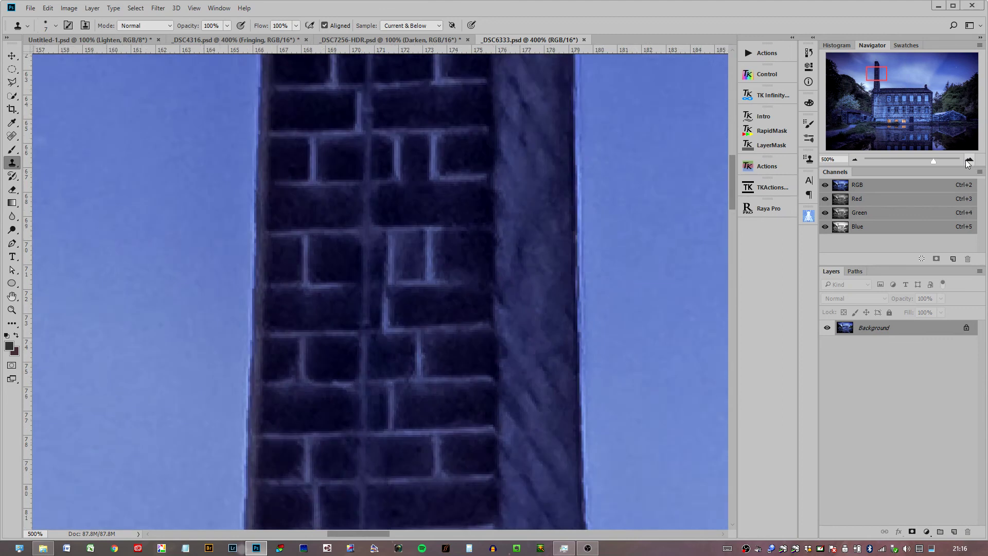
{"action": "left_click", "coordinate": [971, 164]}
{"action": "scroll", "coordinate": [450, 238], "scroll_direction": "right", "scroll_amount": 2}
{"action": "scroll", "coordinate": [434, 346], "scroll_direction": "up", "scroll_amount": 1}
{"action": "scroll", "coordinate": [418, 192], "scroll_direction": "up", "scroll_amount": 5}
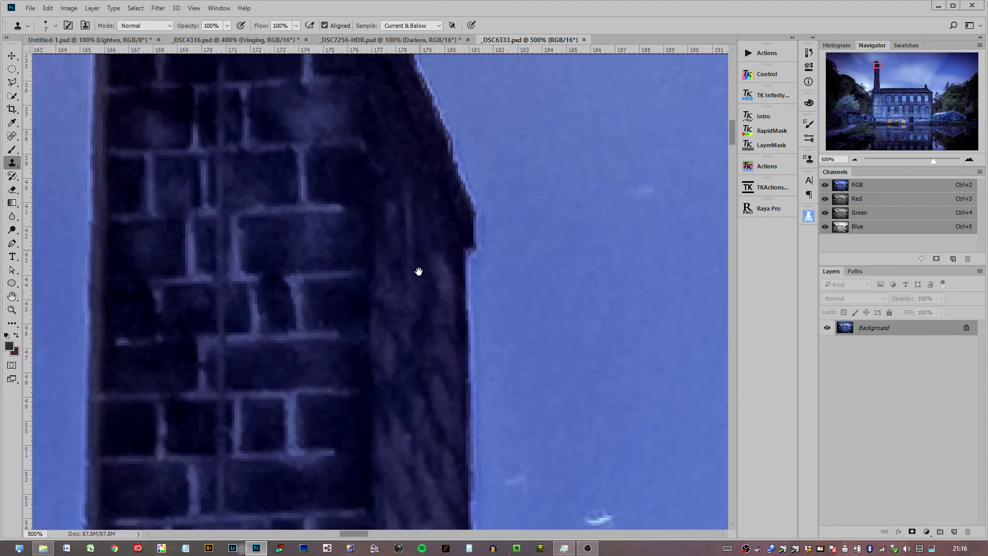
Add a new layer above the background, set its blend mode to Darken and name it Darken.
{"action": "left_click", "coordinate": [953, 531]}
{"action": "double_click", "coordinate": [869, 328]}
{"action": "left_click", "coordinate": [858, 299]}
{"action": "left_click", "coordinate": [874, 329]}
{"action": "type", "text": "Da"}
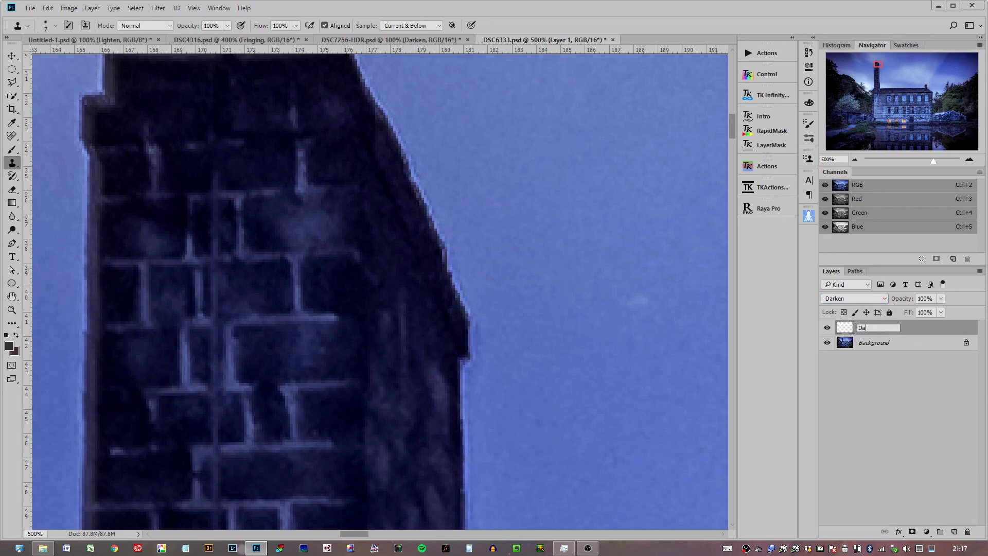
{"action": "type", "text": "rken"}
{"action": "key", "text": "Return"}
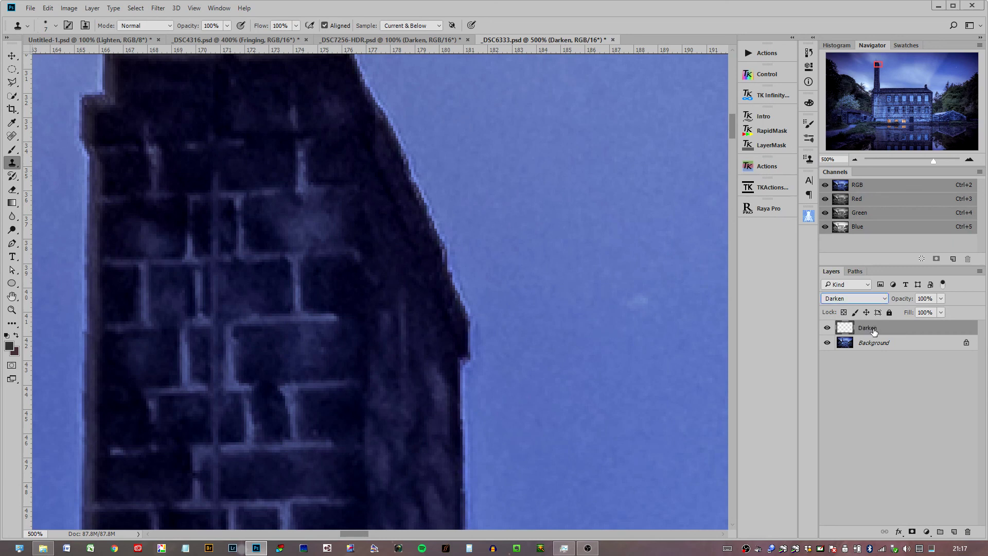
Add another layer on top, set its blend mode to Lighten and name it Lighten.
{"action": "left_click", "coordinate": [953, 531]}
{"action": "left_click", "coordinate": [856, 299]}
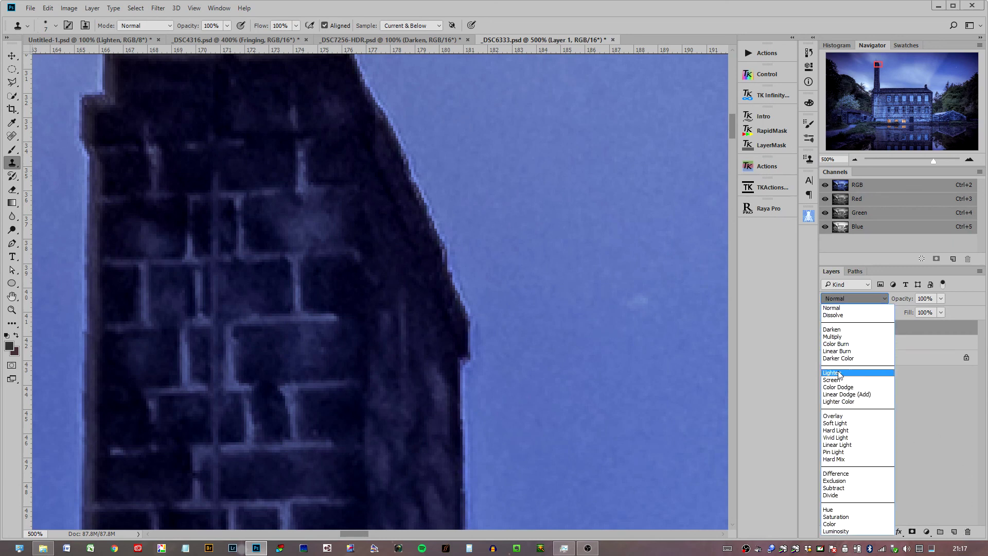
{"action": "left_click", "coordinate": [849, 374]}
{"action": "double_click", "coordinate": [867, 330]}
{"action": "type", "text": "Lighte"}
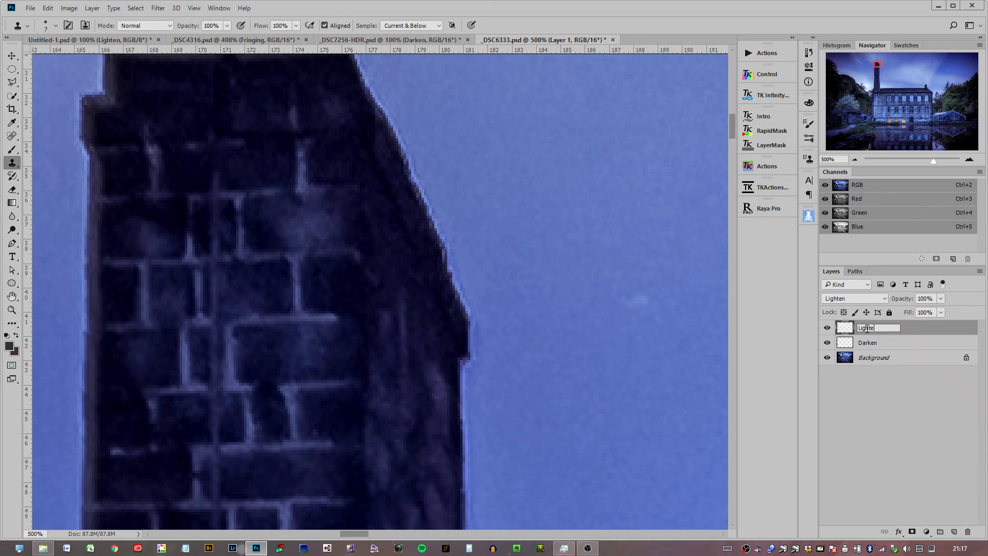
{"action": "key", "text": "Return"}
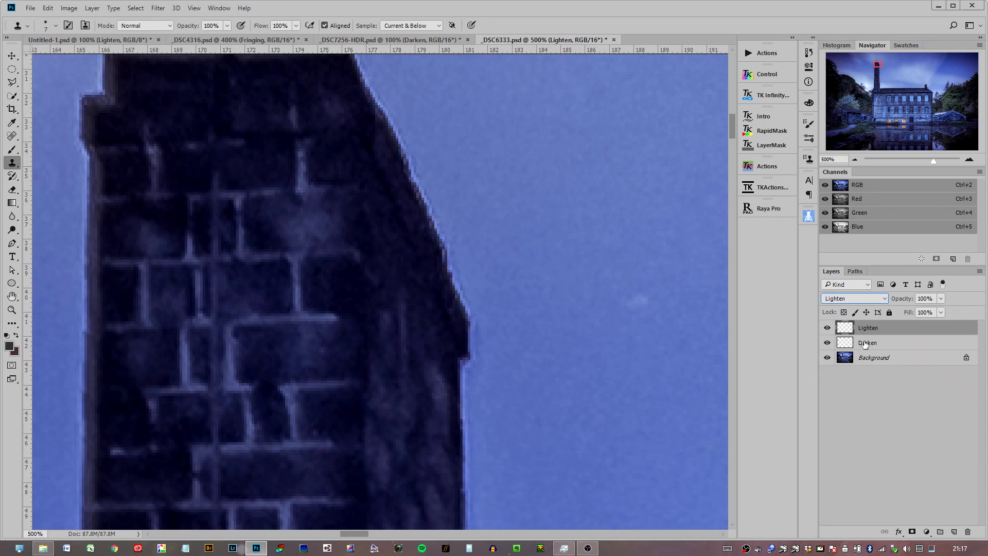
On the Darken layer, clone sky over the light halo along the chimney top's sloping edge with a smaller Clone Stamp.
{"action": "left_click", "coordinate": [867, 343]}
{"action": "mouse_move", "coordinate": [379, 209]}
{"action": "left_mouse_down"}
{"action": "mouse_move", "coordinate": [331, 304]}
{"action": "mouse_move", "coordinate": [341, 270]}
{"action": "left_mouse_up"}
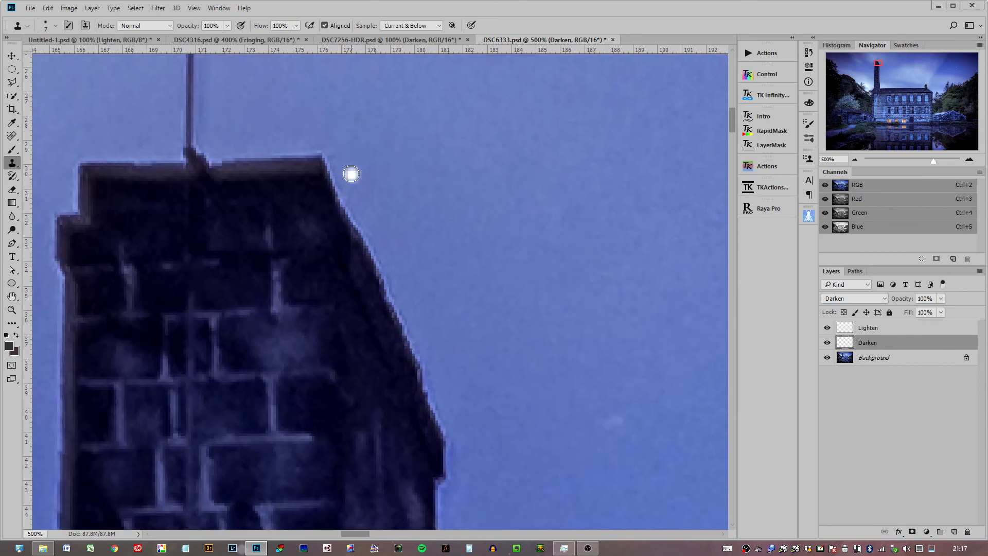
{"action": "key", "text": "bracketleft"}
{"action": "key", "text": "bracketleft"}
{"action": "left_click_drag", "start_coordinate": [327, 155], "coordinate": [447, 444]}
On the Lighten layer, clone sky over the dark fringe along the chimney's sloping edge with a 2 px Clone Stamp.
{"action": "key", "text": "bracketleft"}
{"action": "key", "text": "alt+bracketright"}
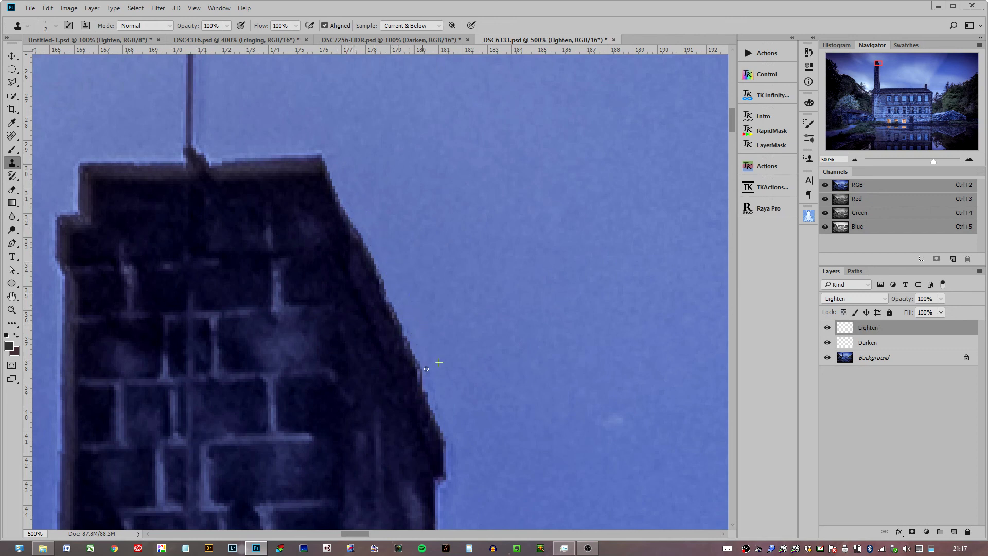
{"action": "left_click_drag", "start_coordinate": [446, 400], "coordinate": [413, 230]}
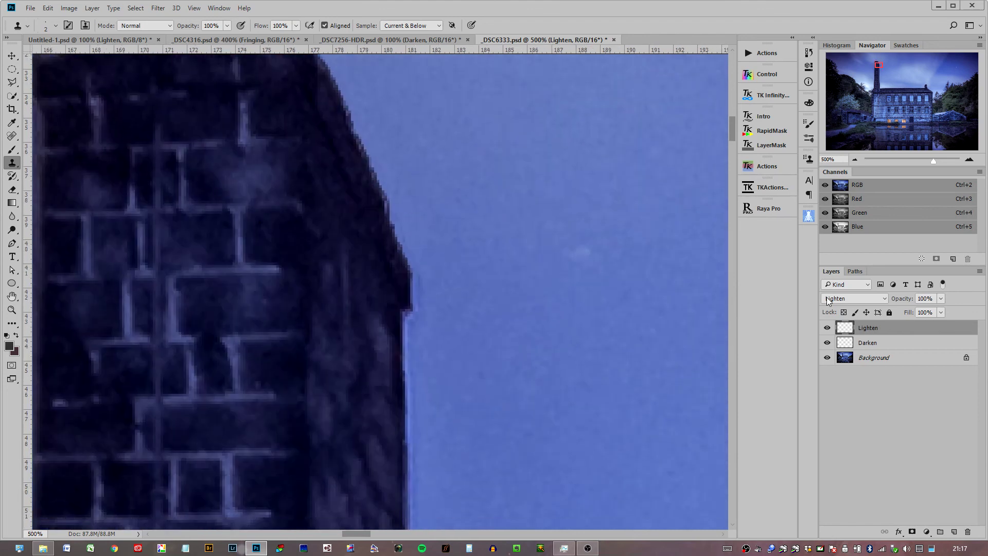
On the Darken layer, clone sky over the light halo down the chimney's right vertical edge with a 5 px Clone Stamp.
{"action": "left_click", "coordinate": [873, 343]}
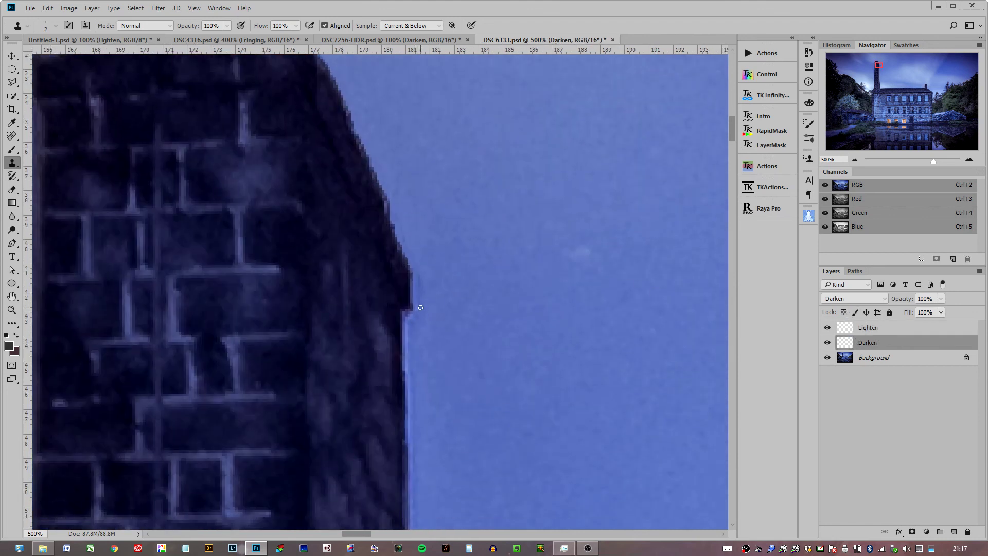
{"action": "key", "text": "bracketright"}
{"action": "mouse_move", "coordinate": [422, 307]}
{"action": "left_mouse_down"}
{"action": "mouse_move", "coordinate": [403, 315]}
{"action": "mouse_move", "coordinate": [414, 394]}
{"action": "mouse_move", "coordinate": [417, 295]}
{"action": "left_mouse_up"}
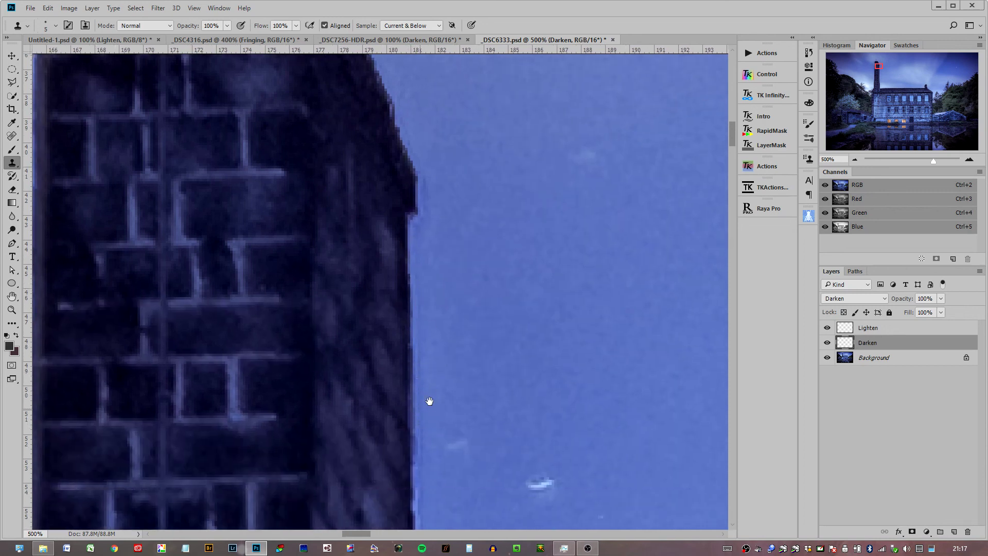
{"action": "left_click_drag", "start_coordinate": [430, 401], "coordinate": [469, 325]}
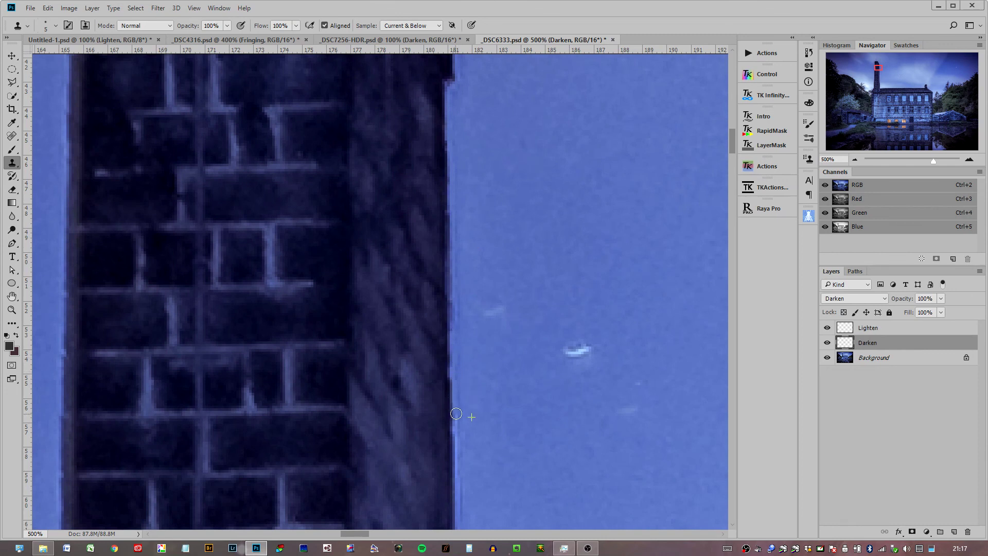
{"action": "mouse_move", "coordinate": [465, 430]}
{"action": "left_mouse_down"}
{"action": "mouse_move", "coordinate": [457, 335]}
{"action": "mouse_move", "coordinate": [449, 381]}
{"action": "left_mouse_up"}
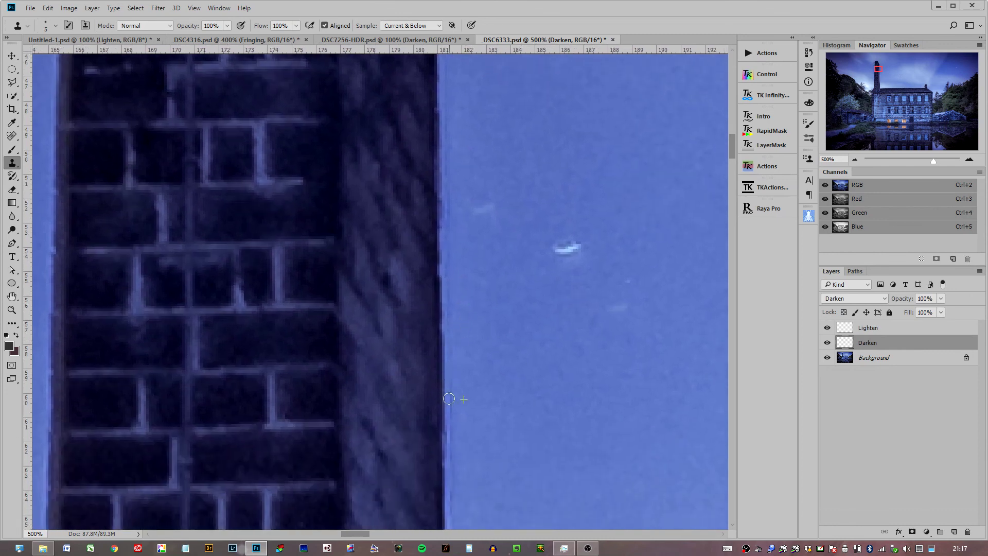
{"action": "left_click_drag", "start_coordinate": [450, 422], "coordinate": [480, 320]}
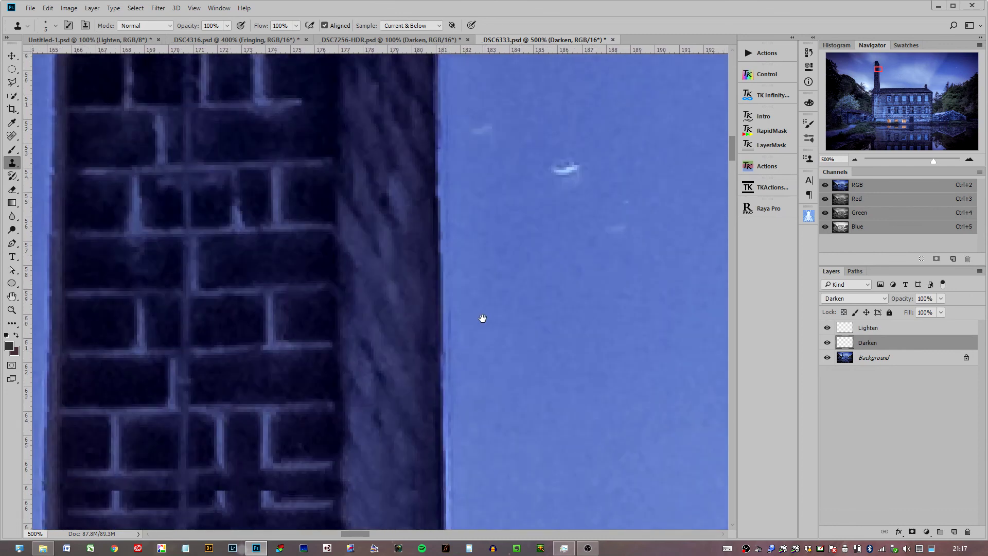